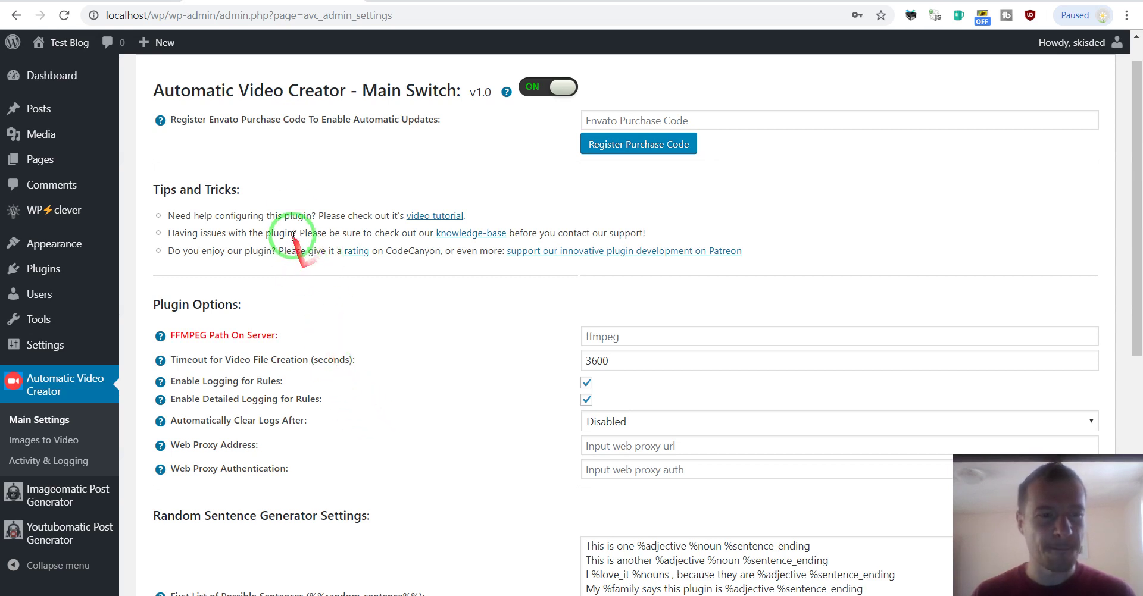
- In Imageomatic Images to Posts, enter a rule with query 'life' and Max Posts 1
mouse_move(71, 110)
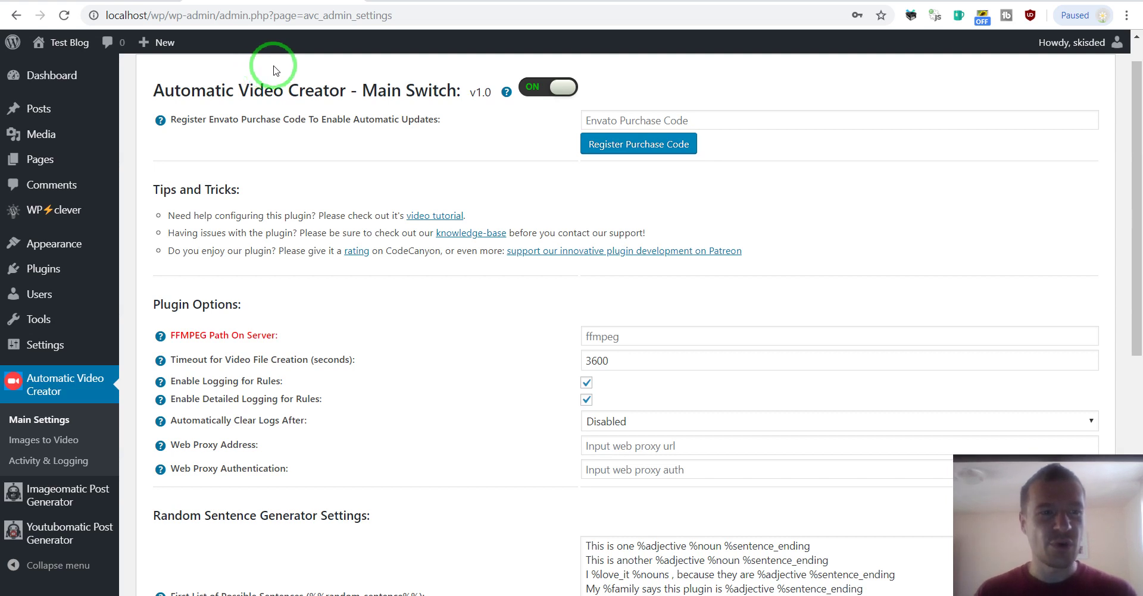
left_click_drag(224, 72, 228, 210)
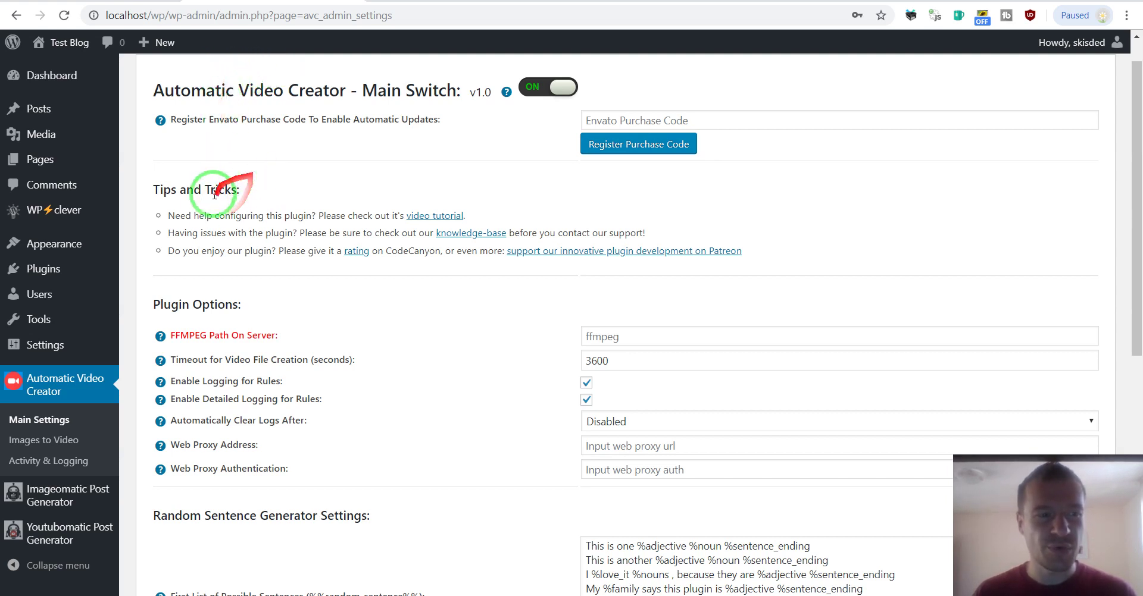
mouse_move(37, 221)
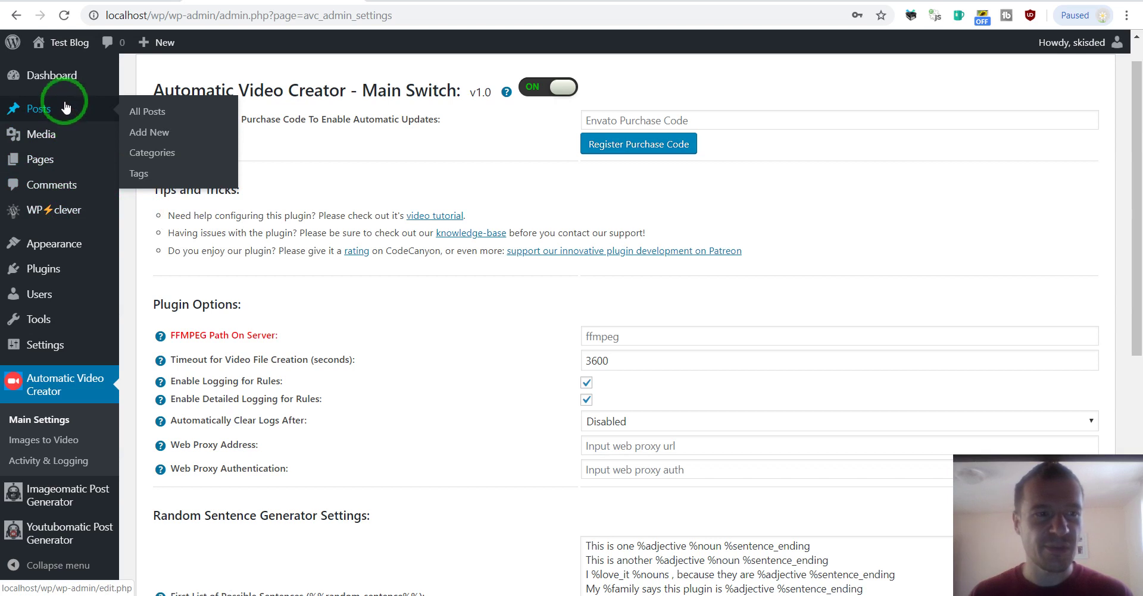
left_click_drag(62, 106, 278, 76)
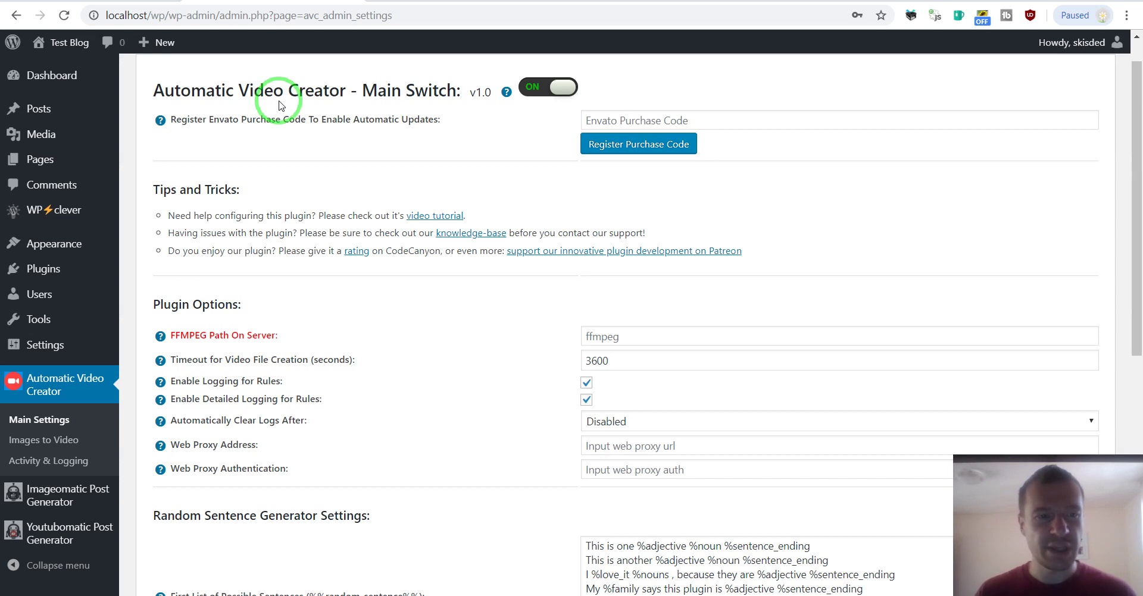
left_click_drag(282, 106, 301, 384)
mouse_move(44, 492)
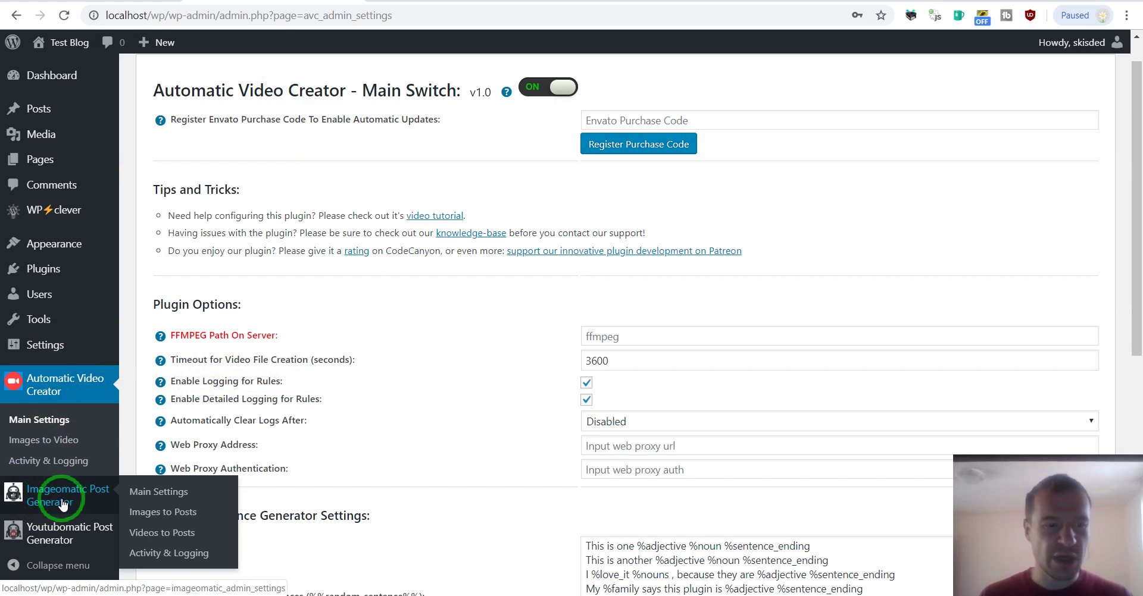
left_click(161, 512)
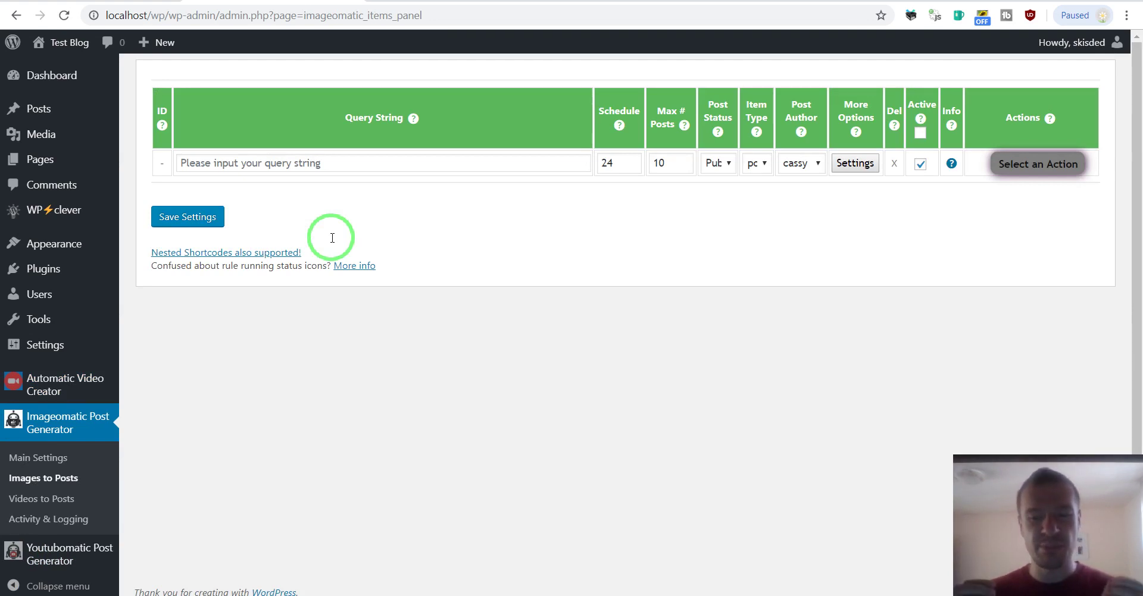
left_click(339, 162)
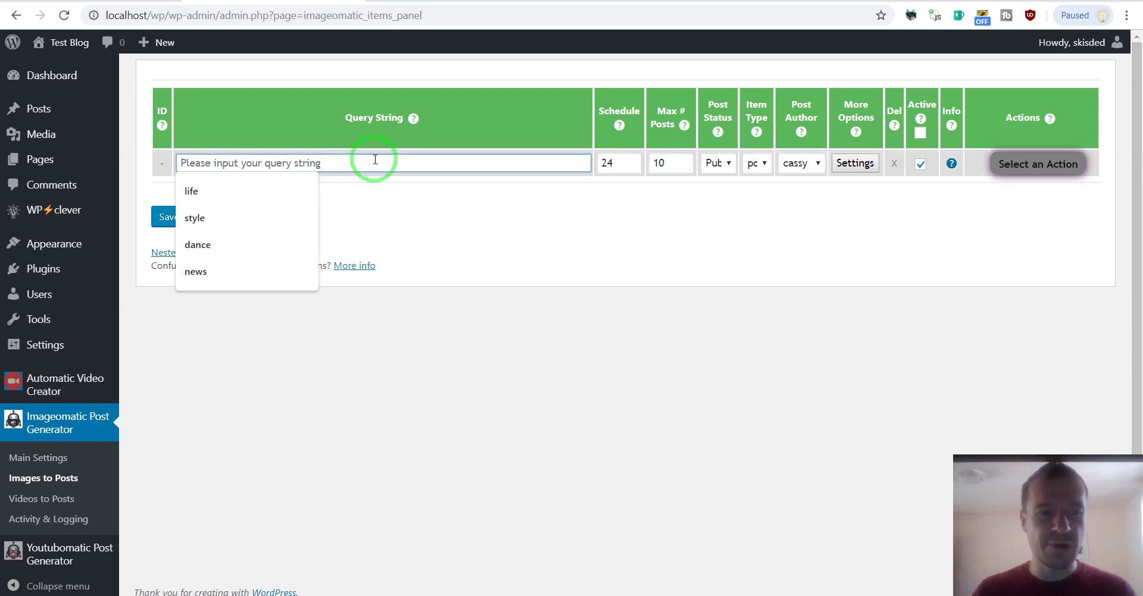
type("life")
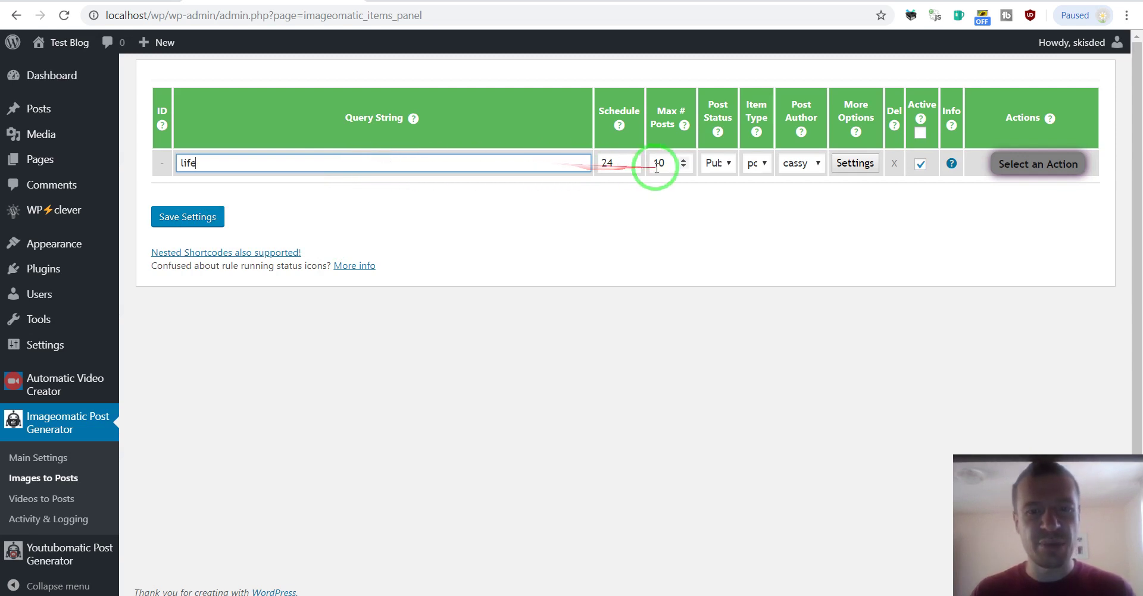
left_click(661, 163)
type("1")
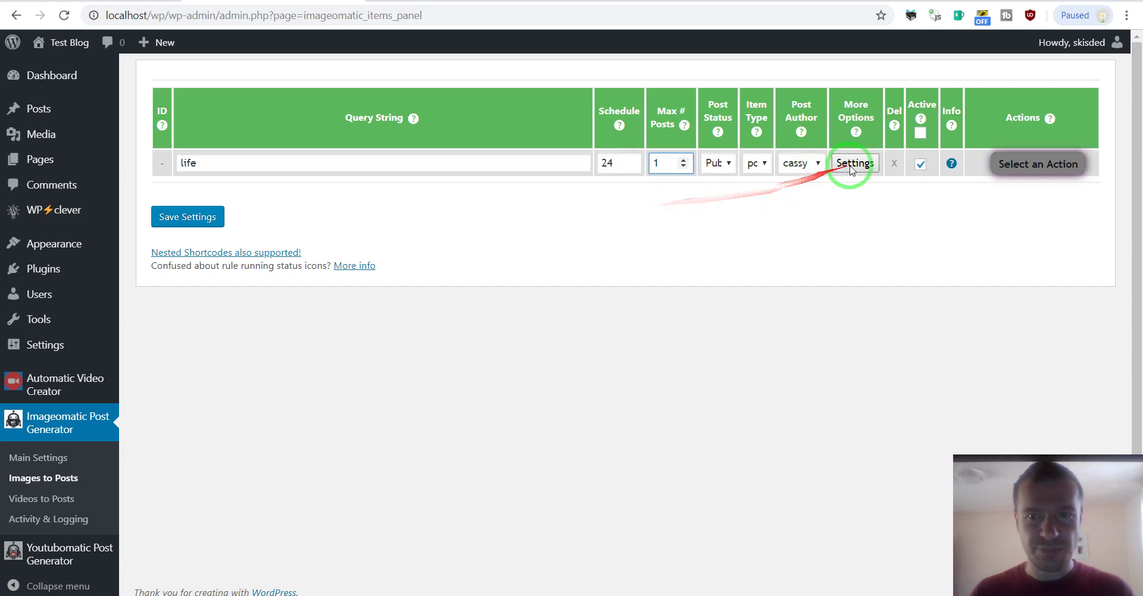
- Set the rule to 4 items per post and 10 API results, then save it
left_click(852, 164)
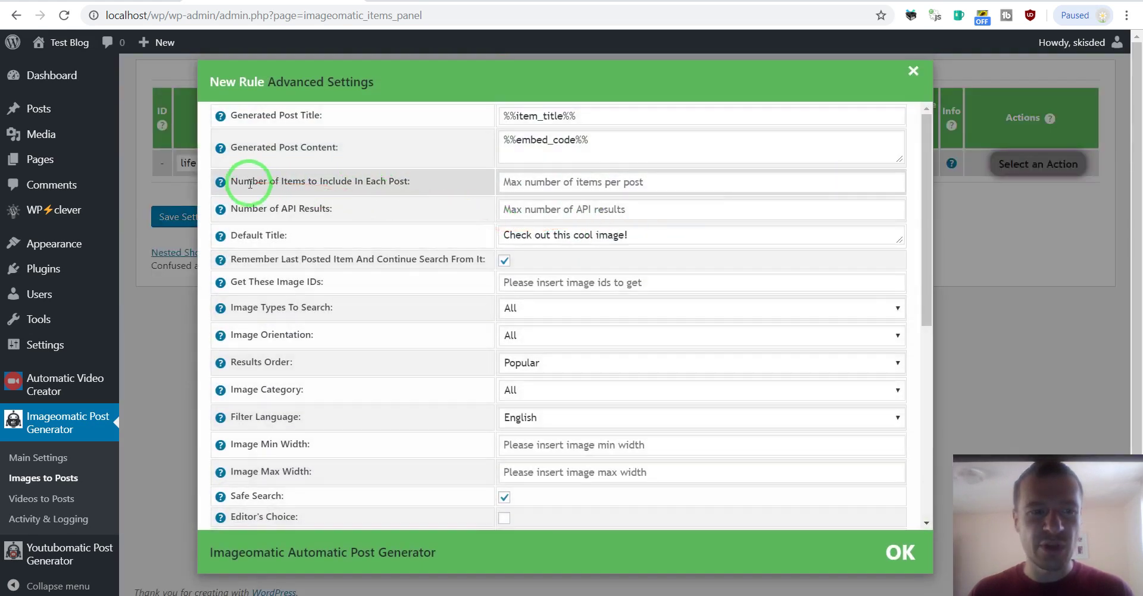
left_click_drag(242, 182, 301, 179)
left_click(286, 180)
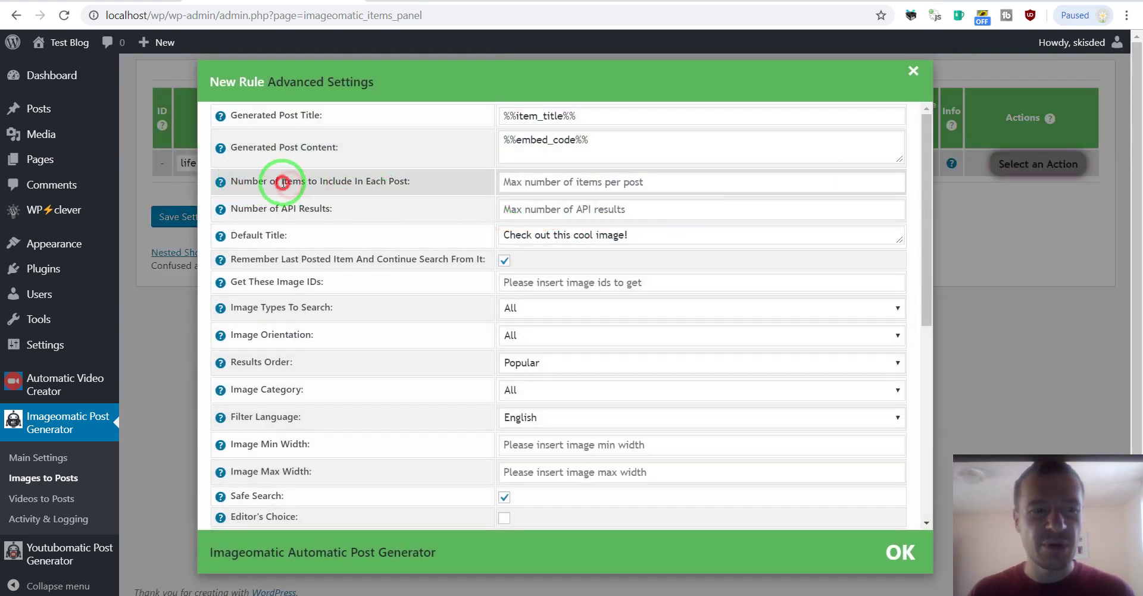
double_click(336, 180)
left_click(391, 180)
left_click(534, 181)
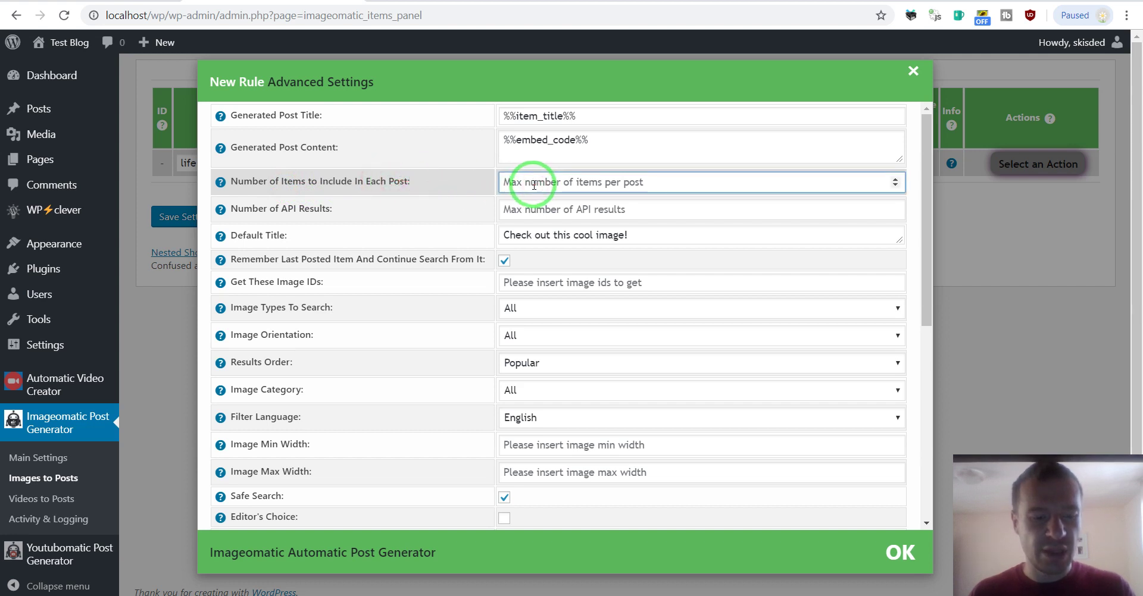
type("4")
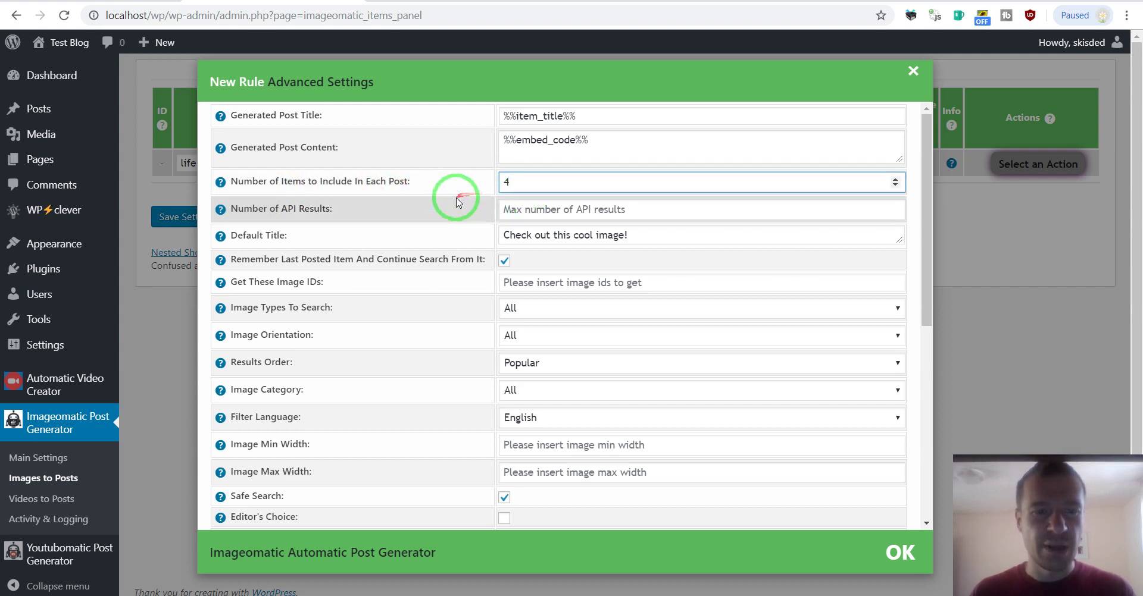
left_click(512, 209)
type("10")
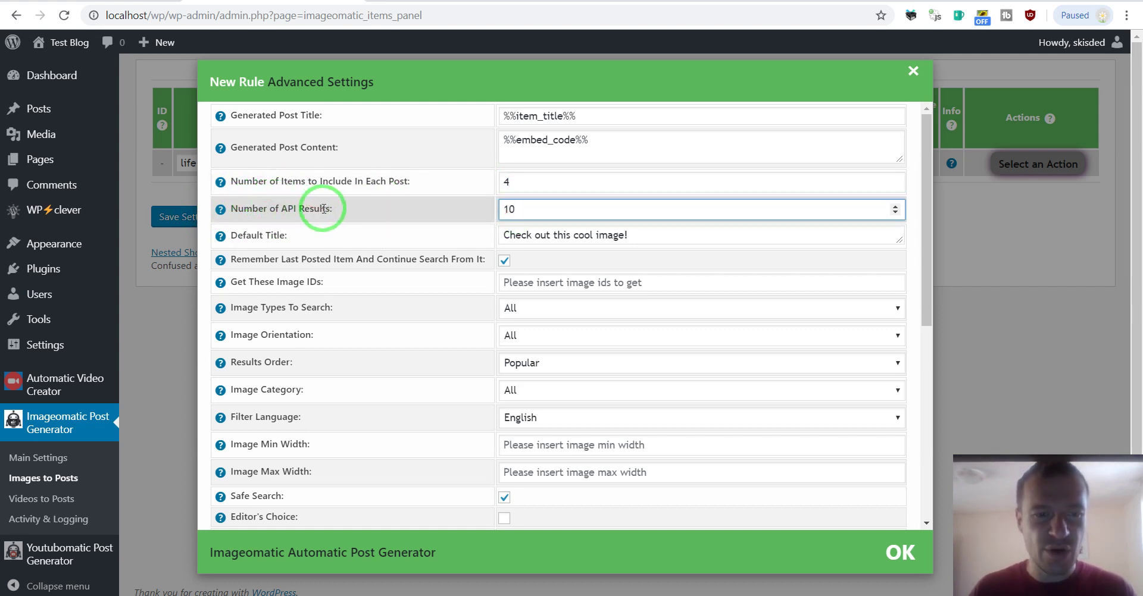
left_click(170, 215)
left_click(178, 216)
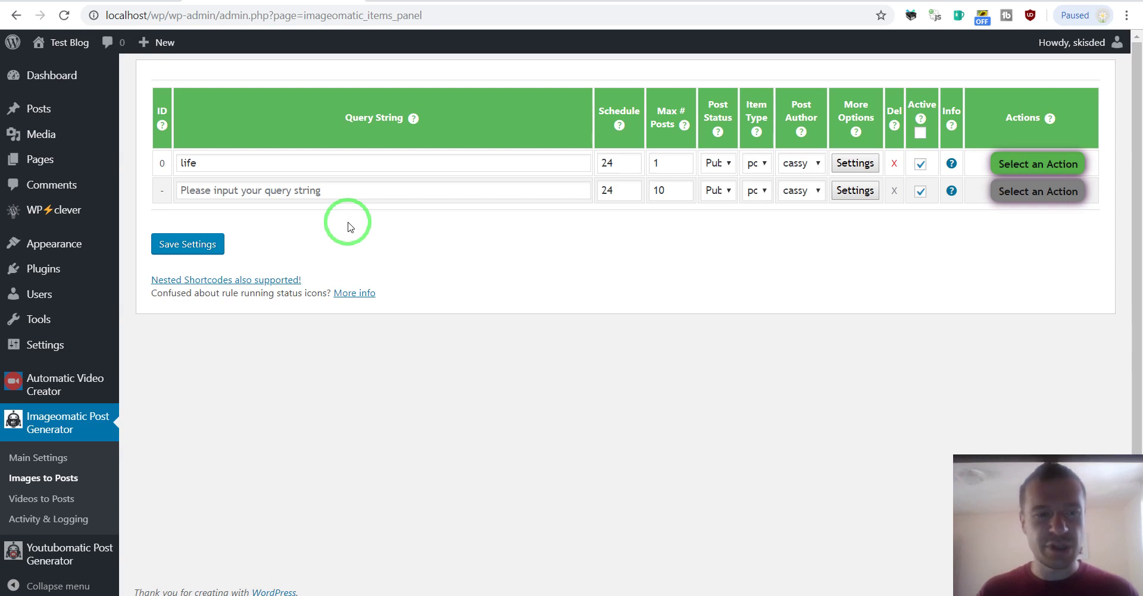
mouse_move(74, 386)
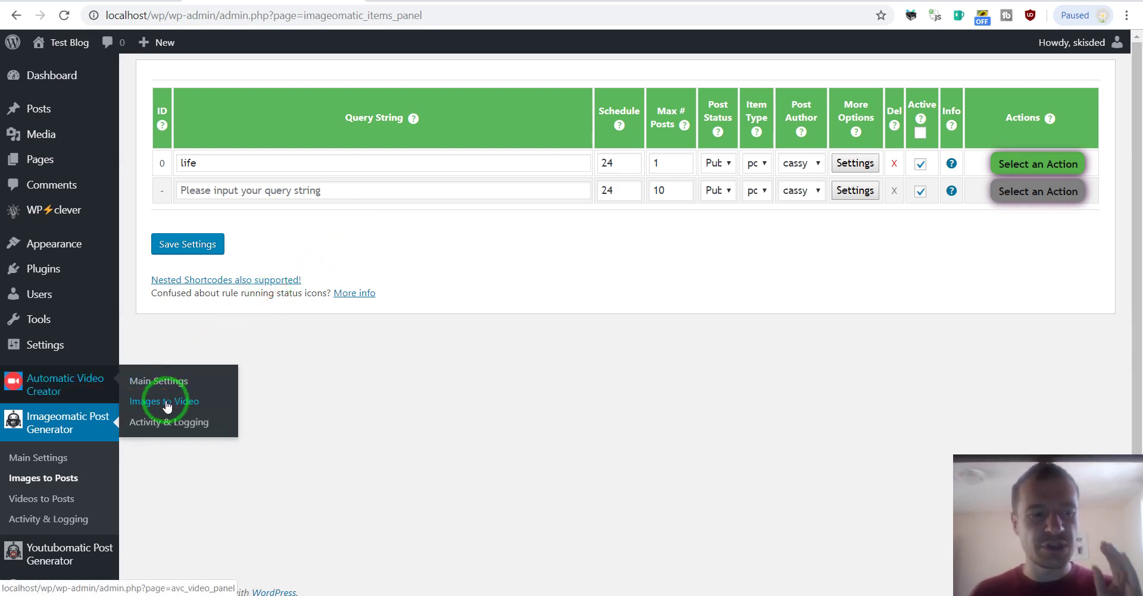
- Check the Images to Video settings, leaving Append Generated Video at Post Beginning
left_click(168, 407)
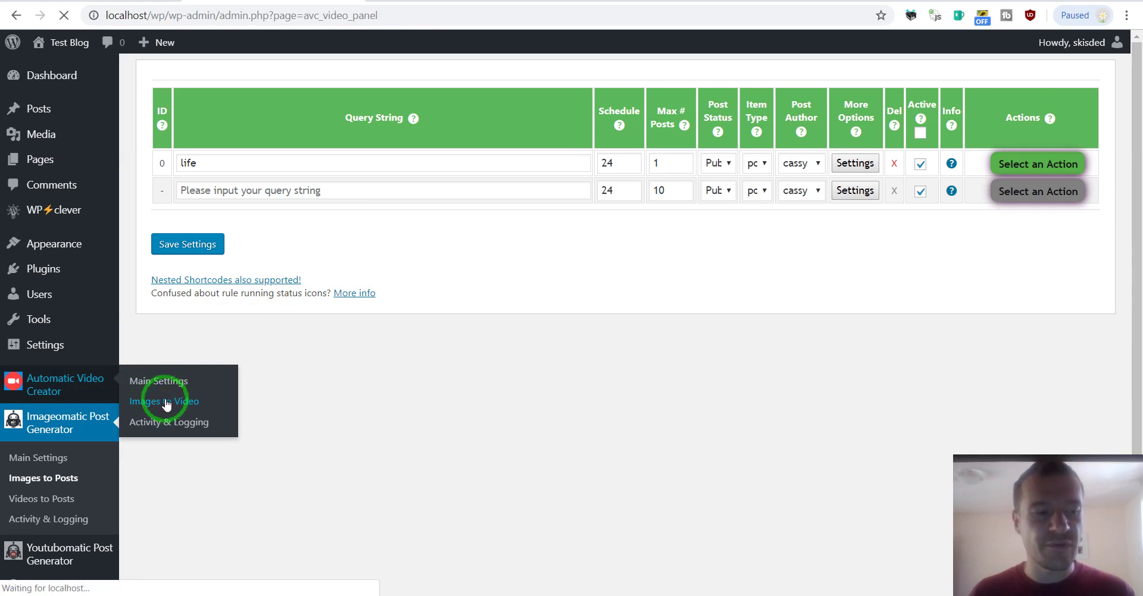
scroll(147, 447, "down", 2)
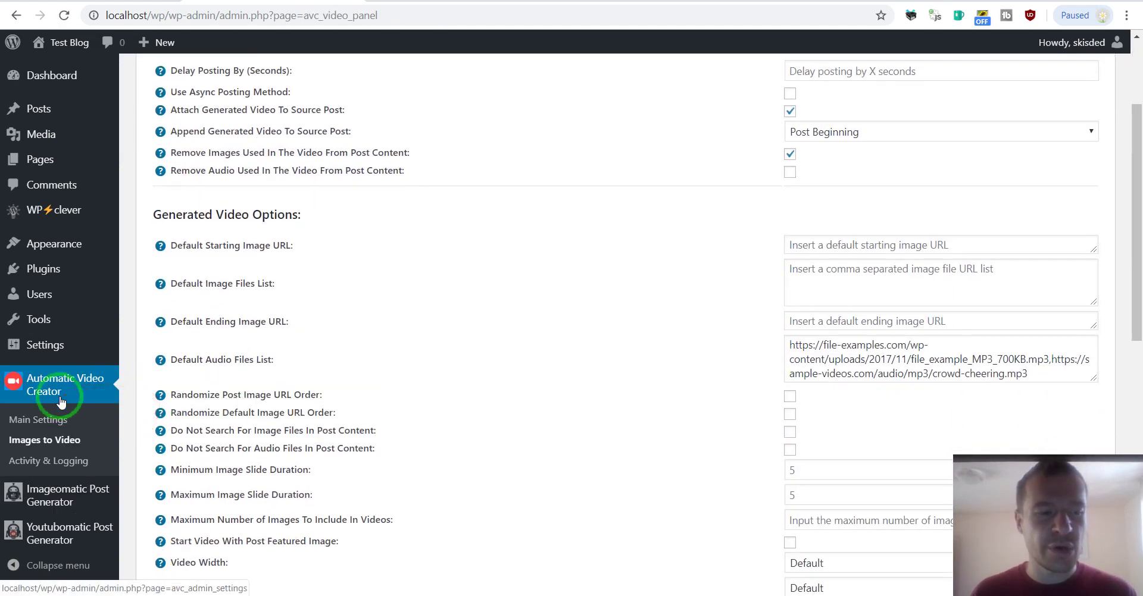
scroll(230, 334, "up", 3)
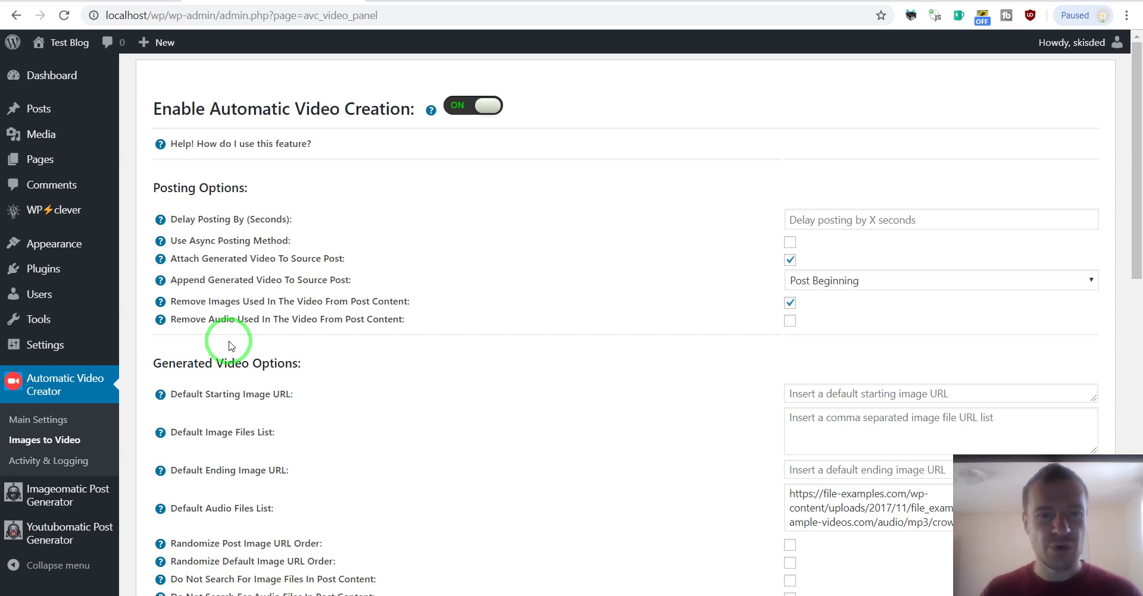
mouse_move(232, 345)
left_mouse_down()
mouse_move(472, 285)
mouse_move(156, 280)
mouse_move(693, 280)
left_mouse_up()
left_click(820, 281)
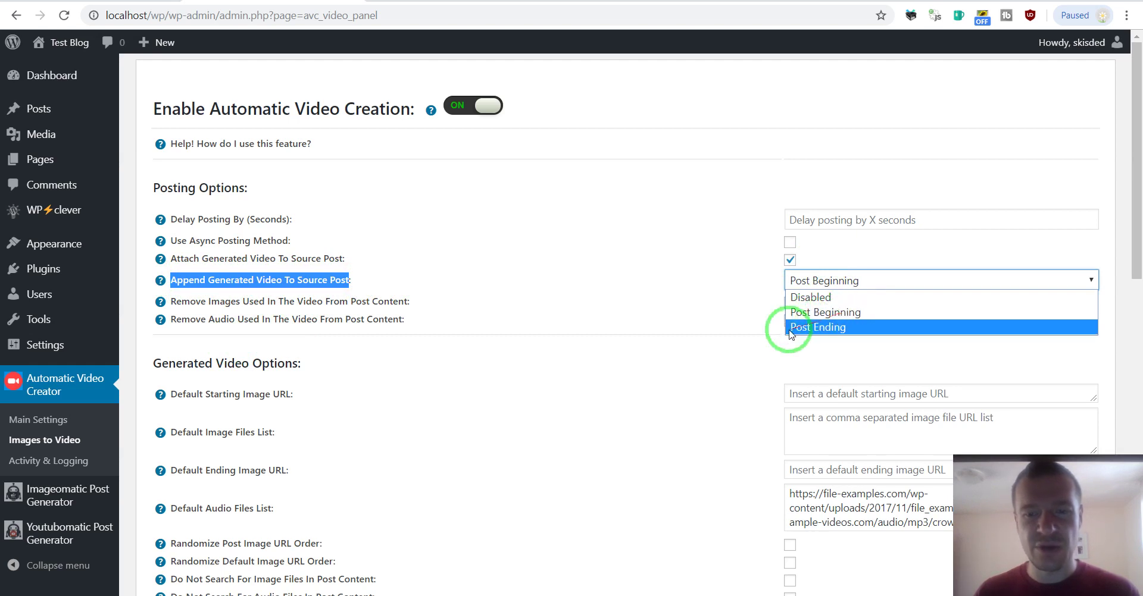
left_click(734, 309)
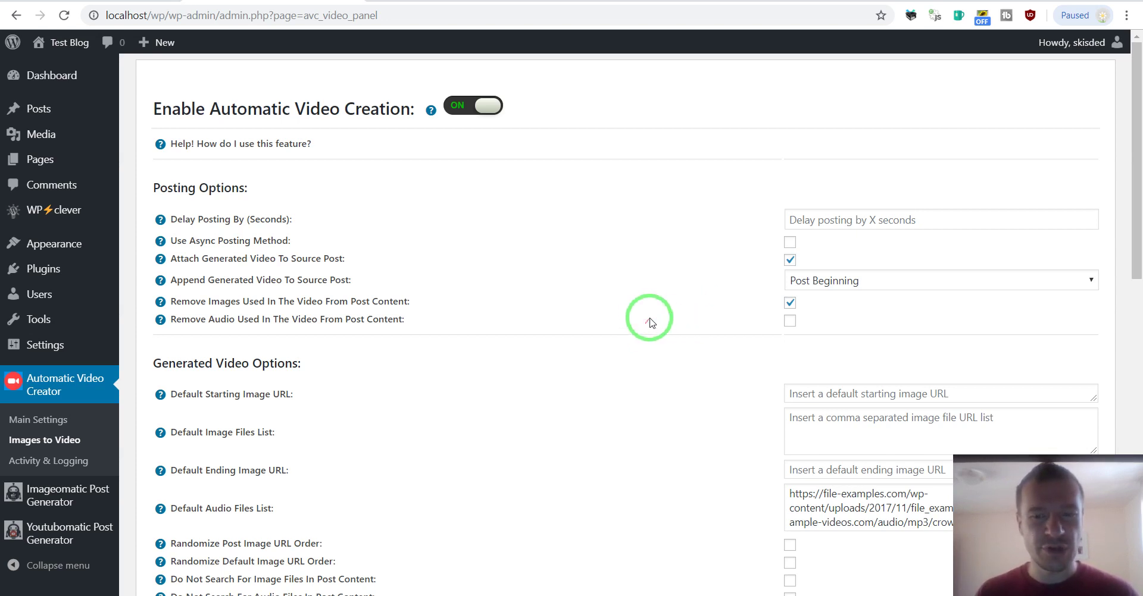
left_click_drag(194, 281, 350, 280)
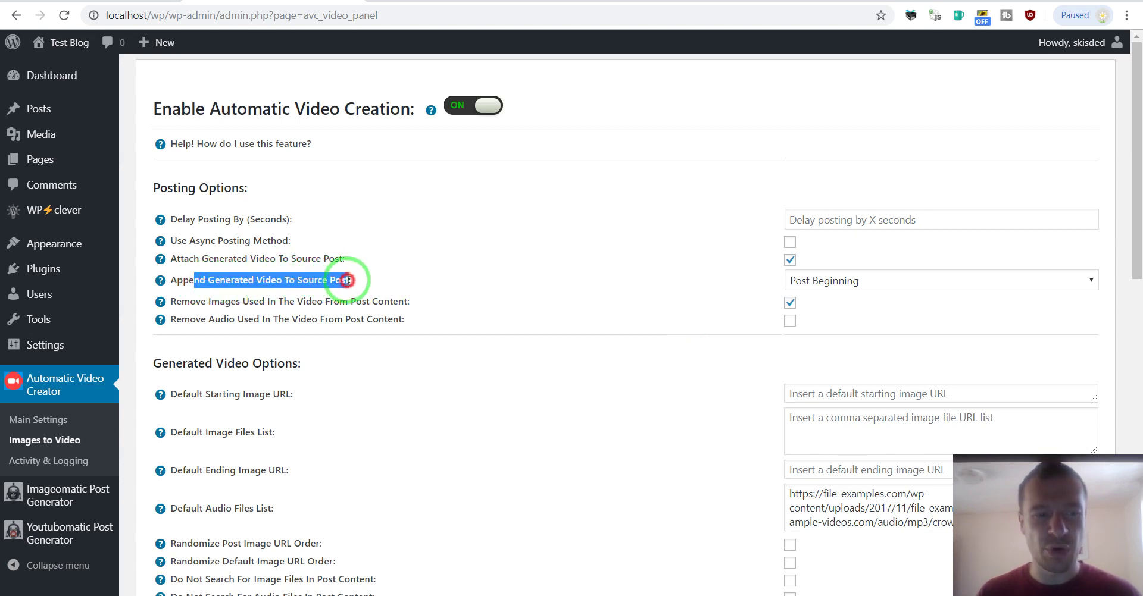
mouse_move(156, 558)
mouse_move(48, 532)
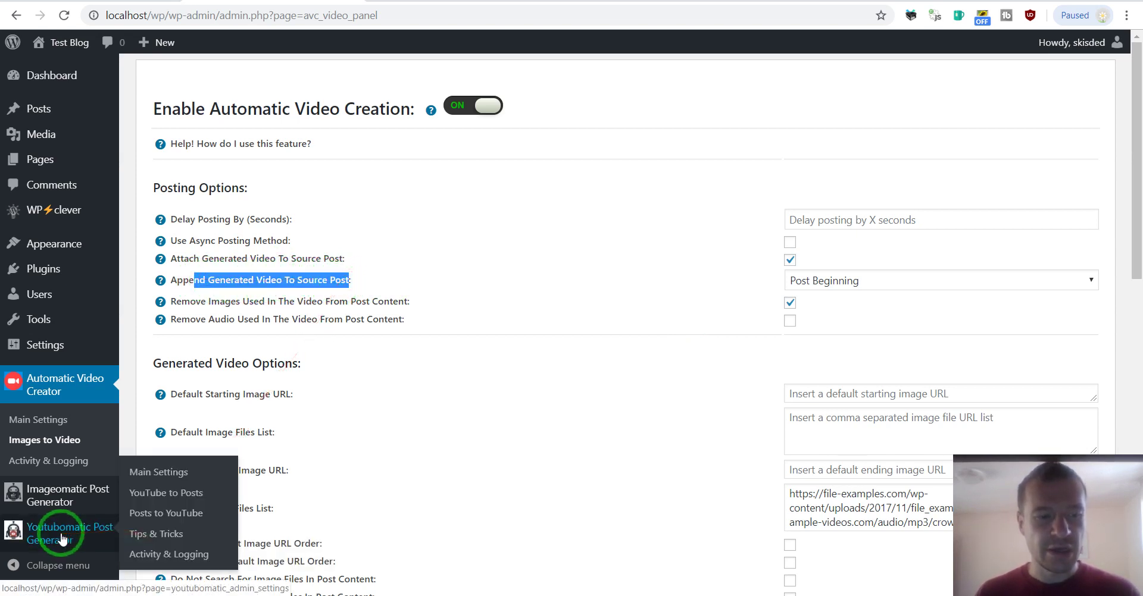
left_click(166, 513)
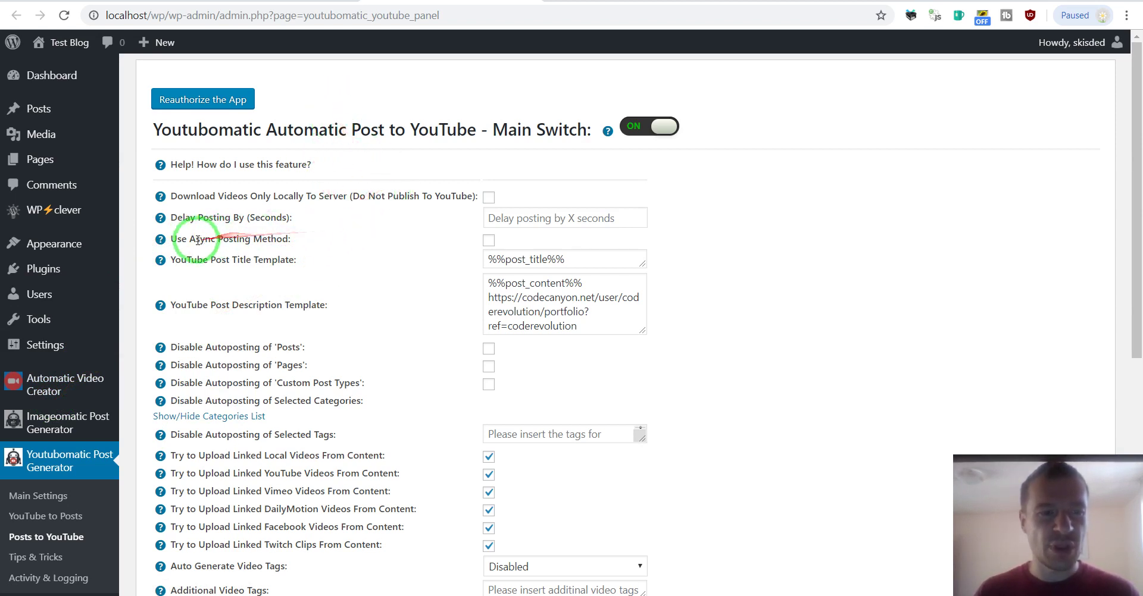
left_click_drag(192, 240, 288, 239)
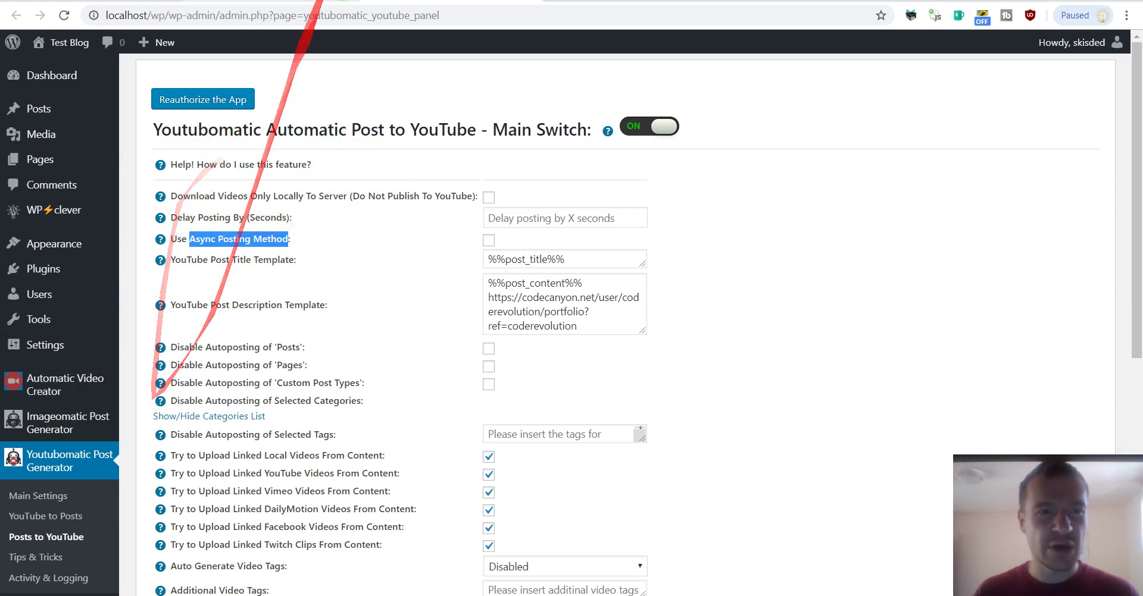
left_click(302, 2)
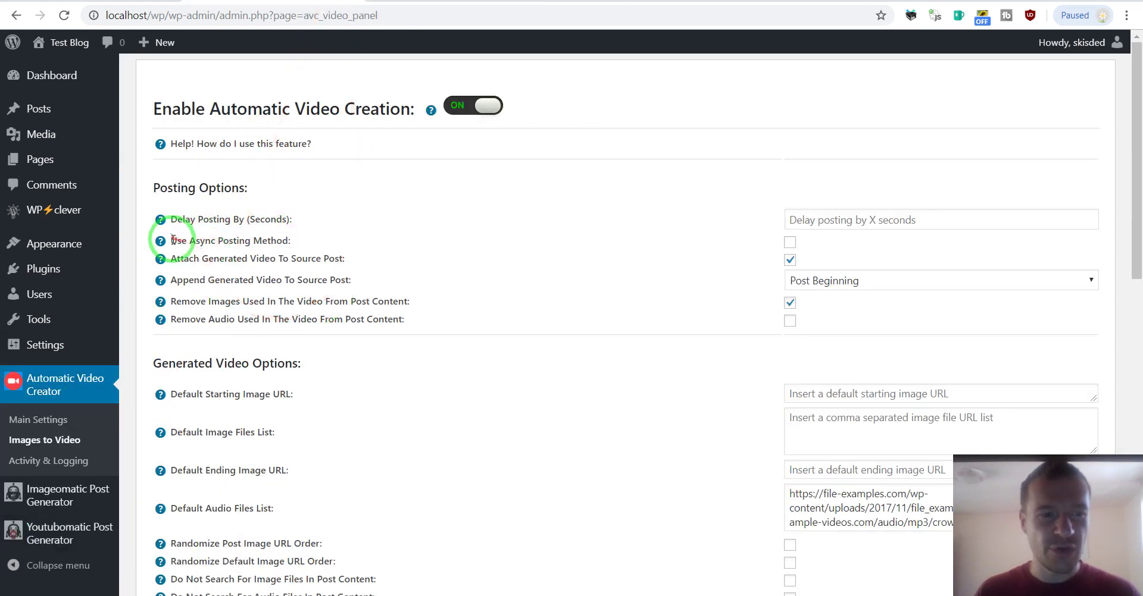
left_click_drag(170, 240, 289, 240)
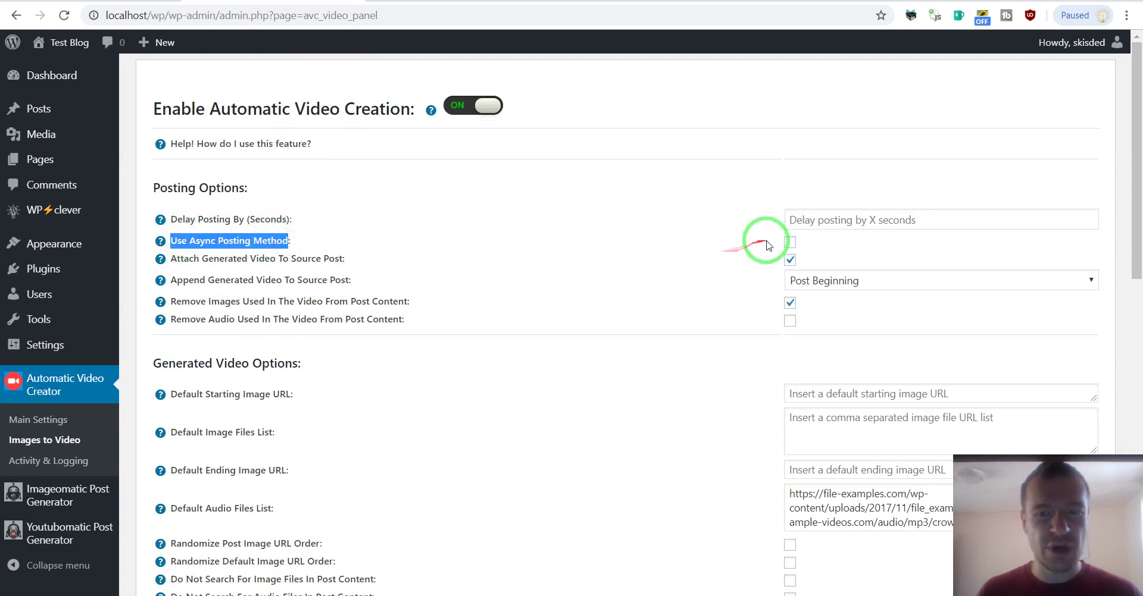
left_click(524, 2)
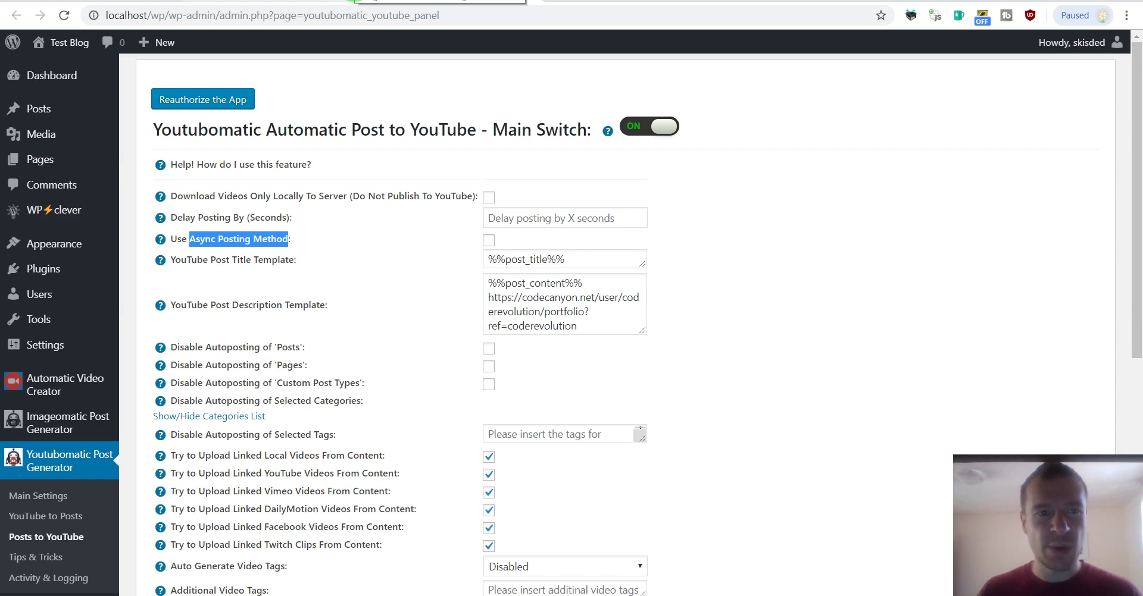
left_click(356, 2)
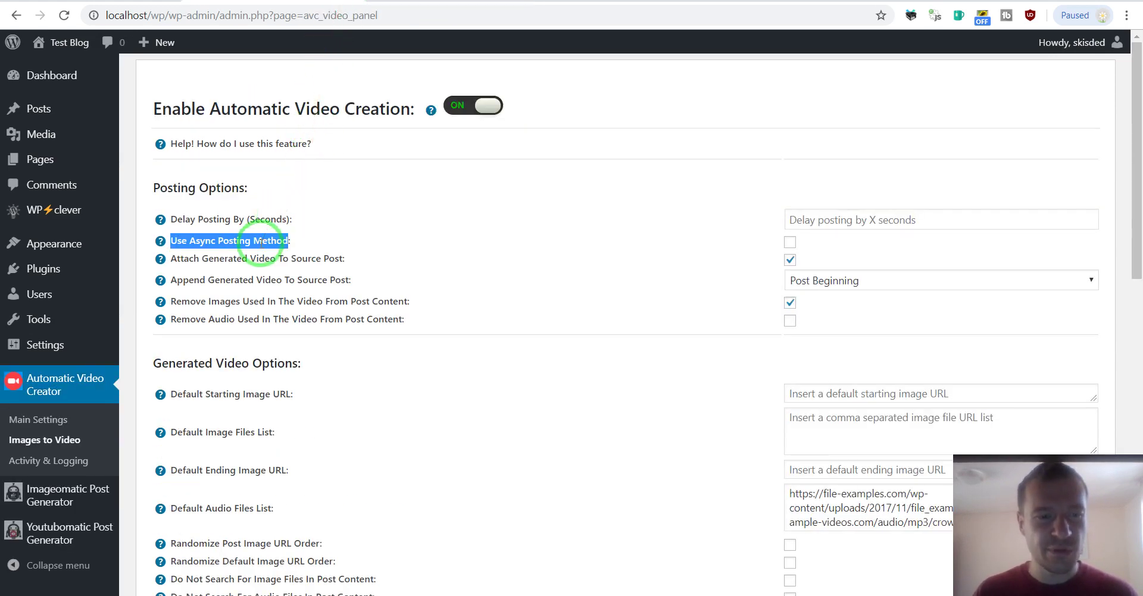
left_click(274, 242)
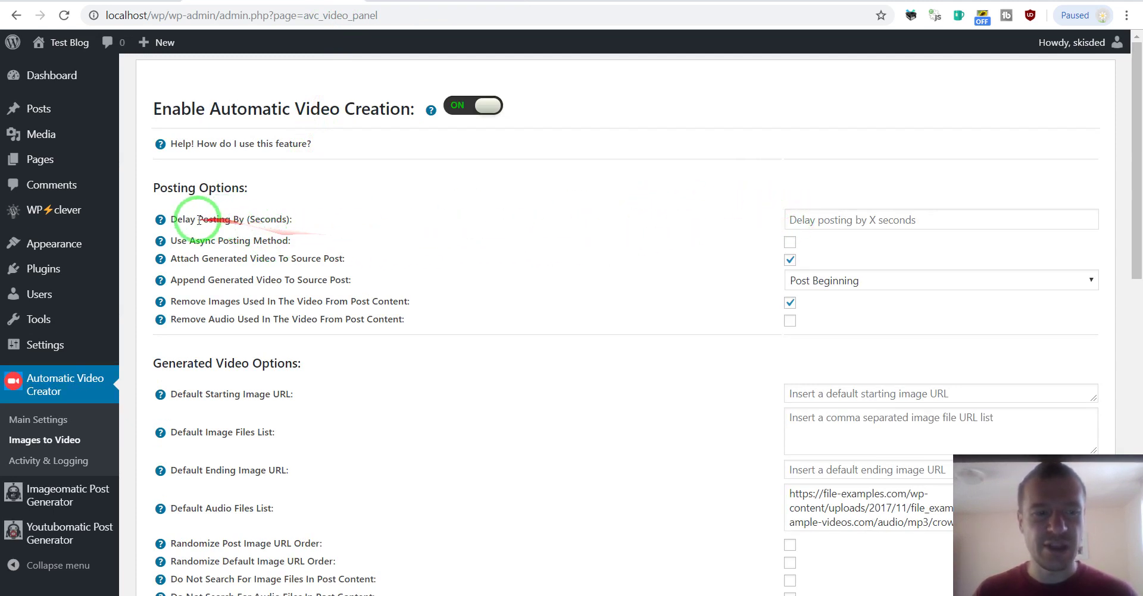
left_click_drag(196, 219, 286, 219)
left_click_drag(287, 219, 161, 215)
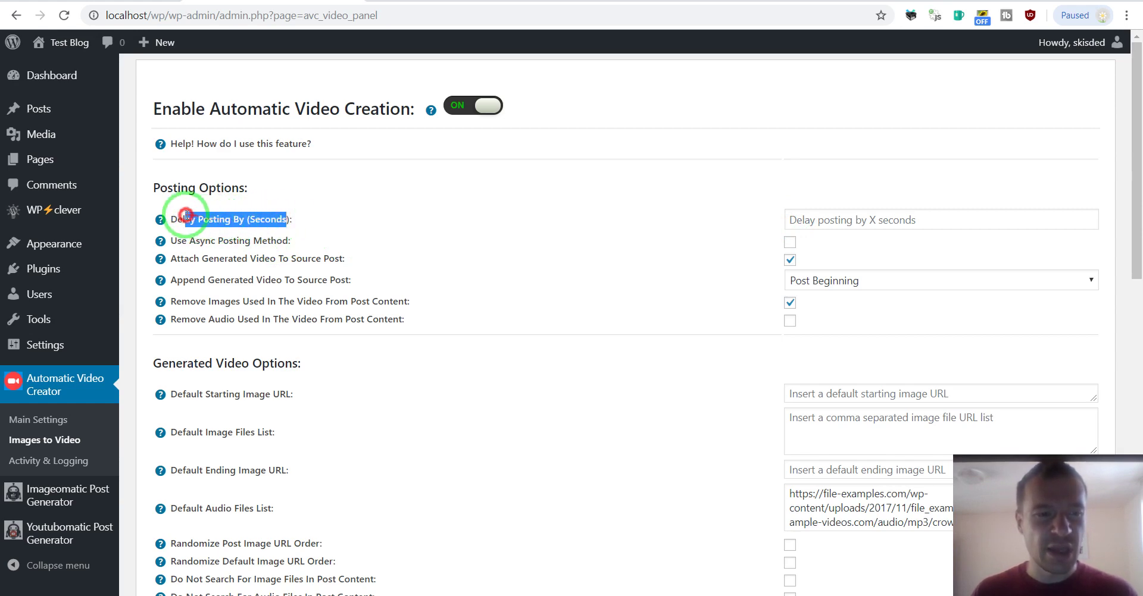
left_click(381, 1)
left_click(294, 191)
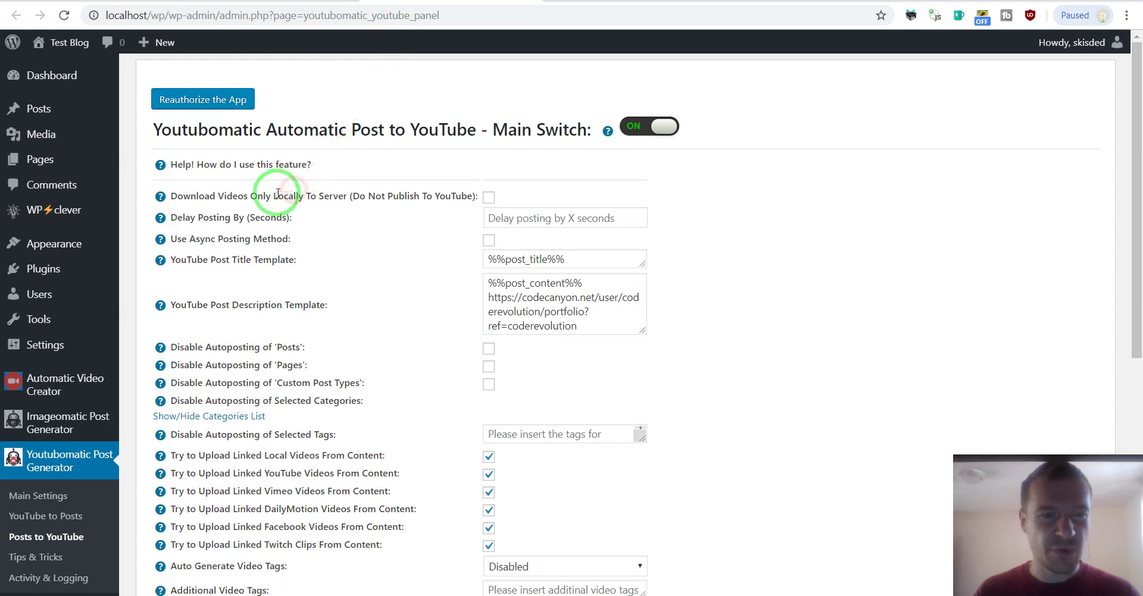
left_click(486, 240)
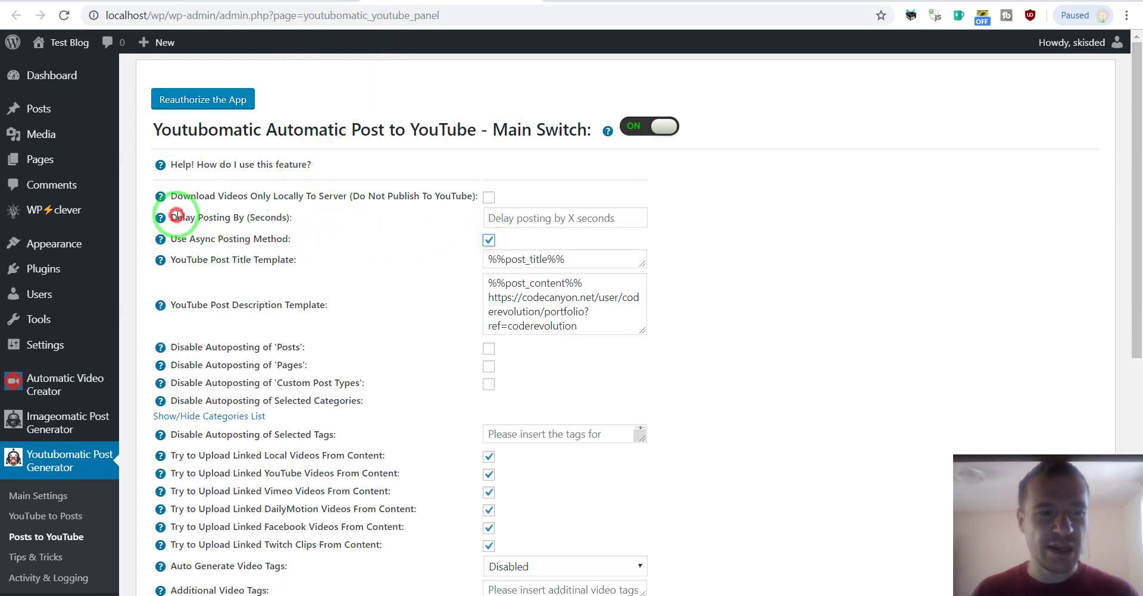
left_click_drag(180, 215, 506, 218)
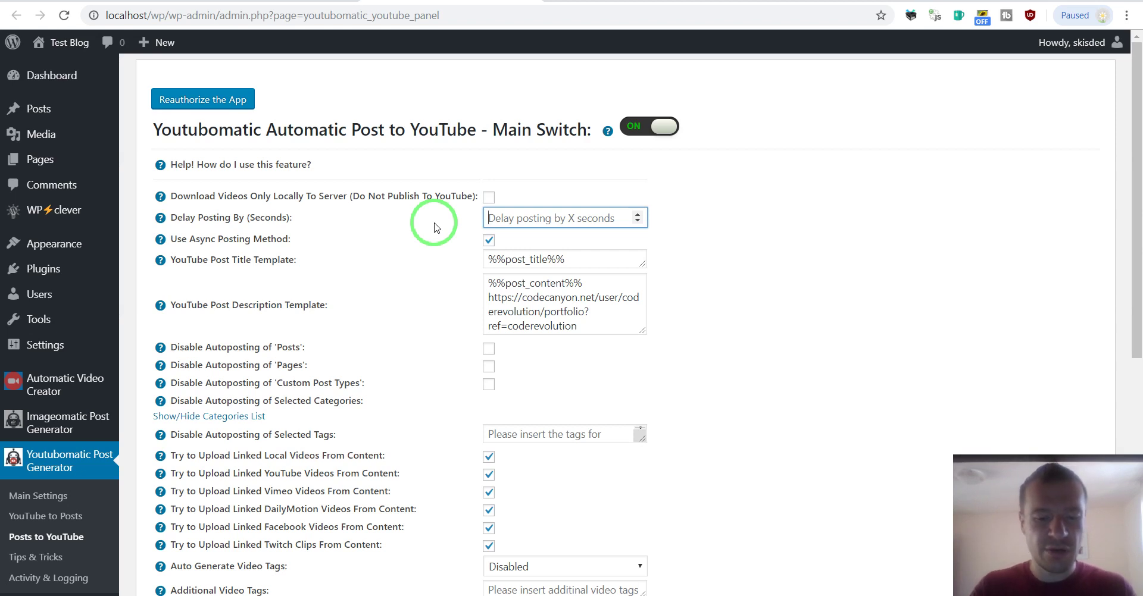
type("60")
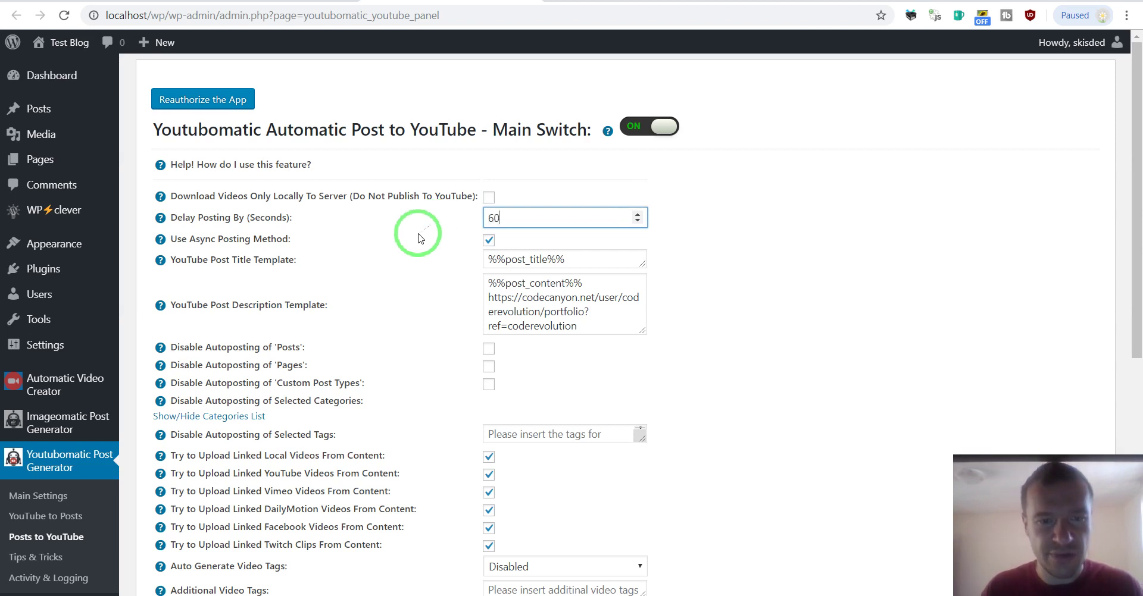
key("BackSpace")
key("BackSpace")
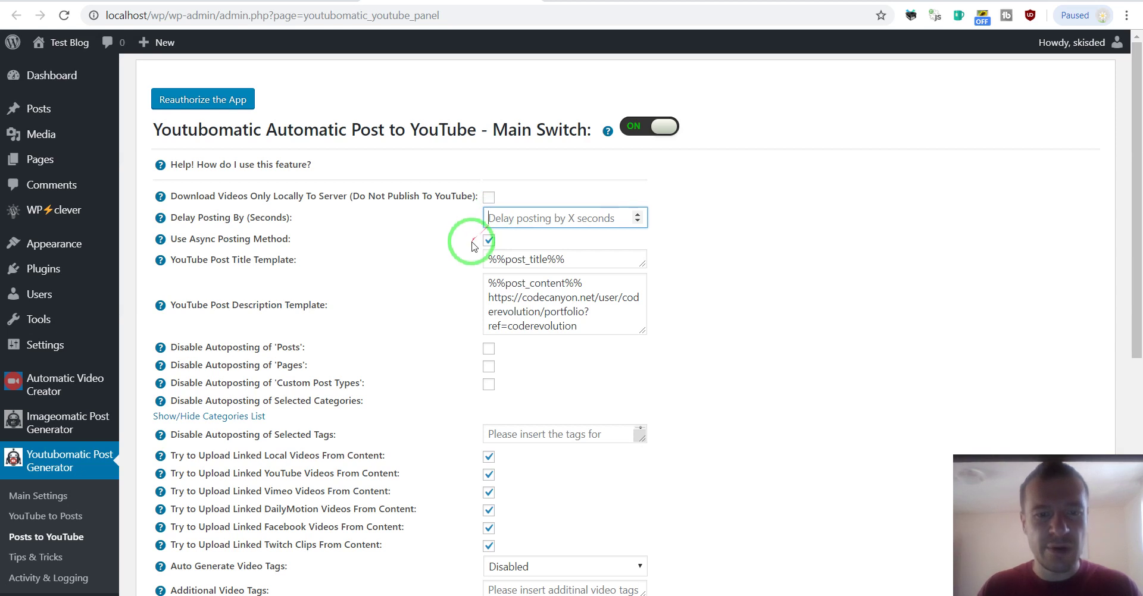
left_click(488, 240)
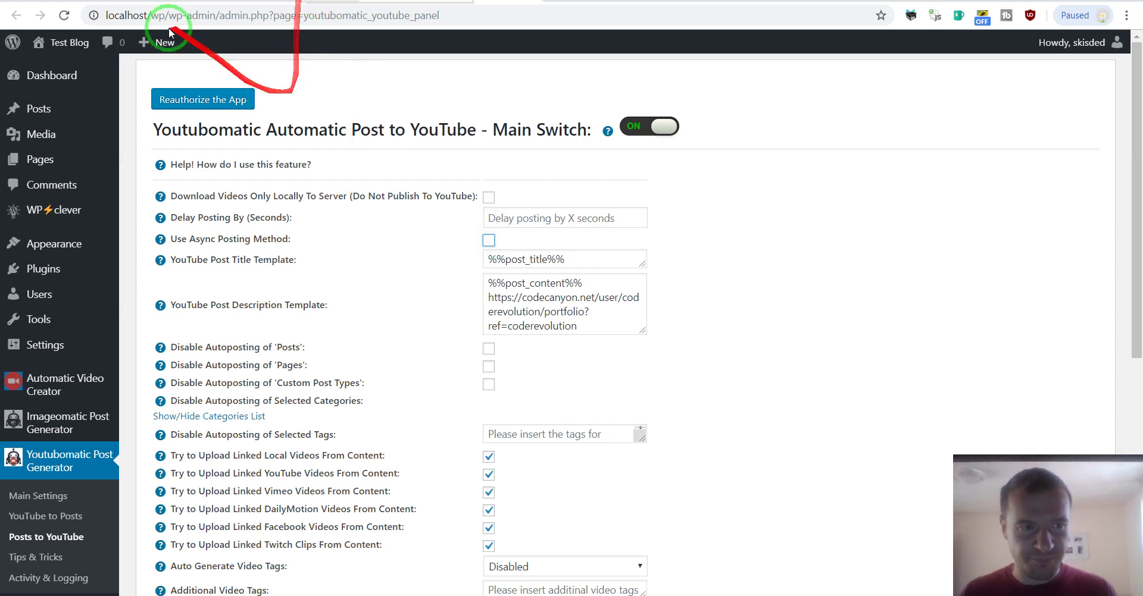
left_click(64, 15)
key("Return")
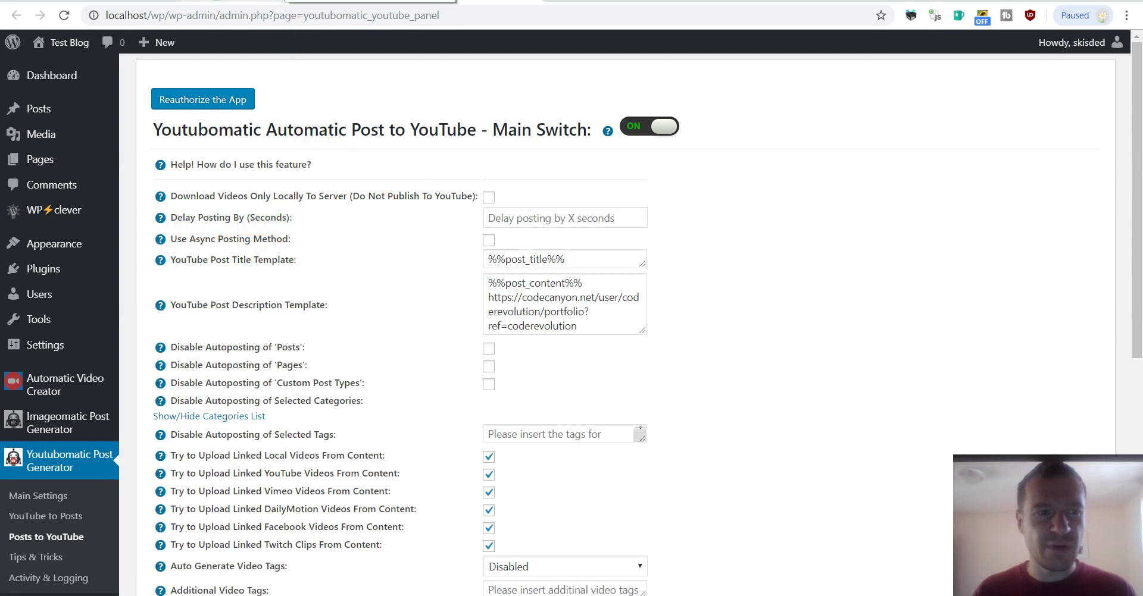
left_click(65, 385)
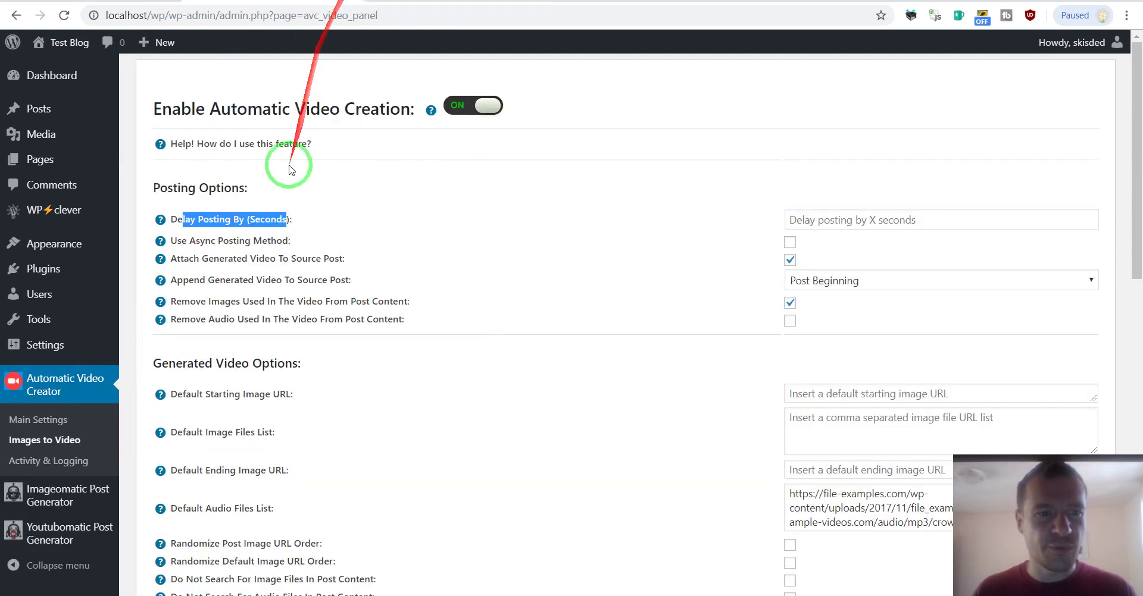
left_click_drag(286, 219, 242, 256)
left_click(242, 256)
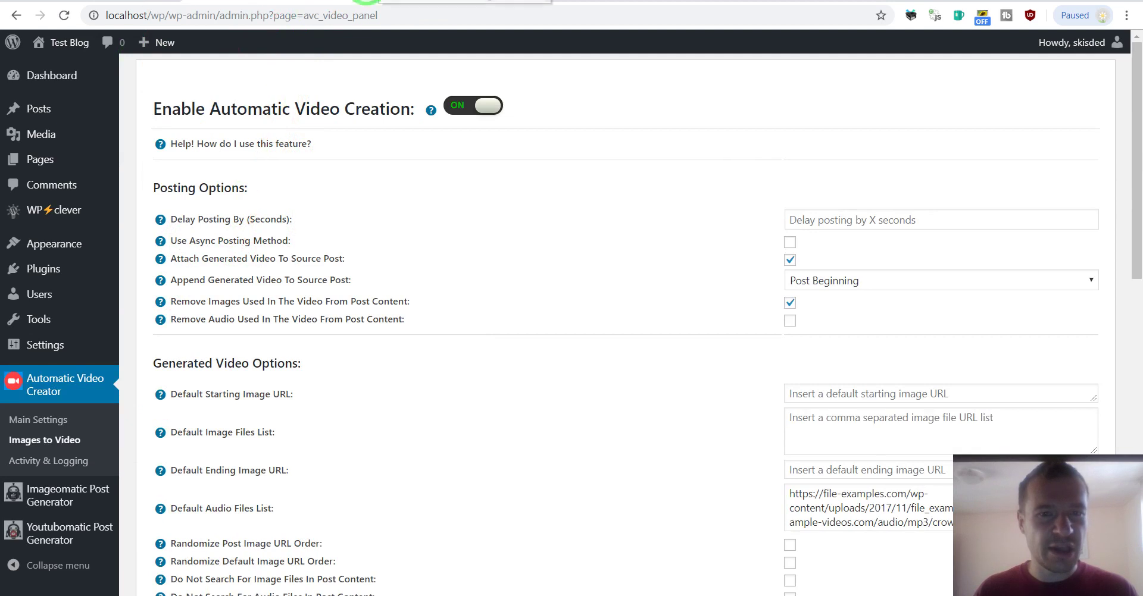
left_click(64, 25)
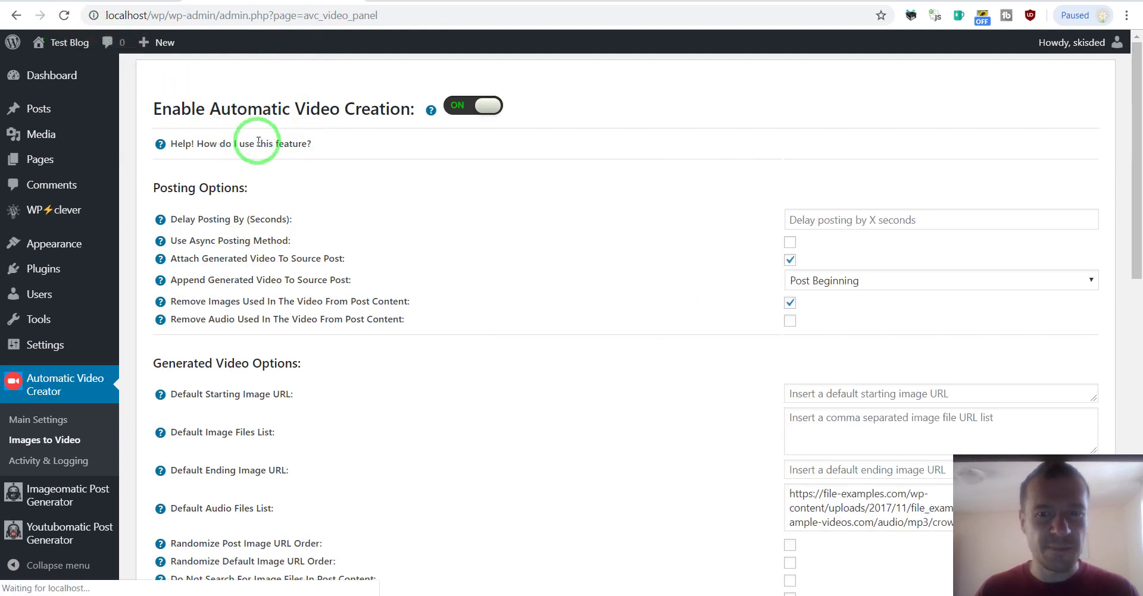
left_click(198, 244)
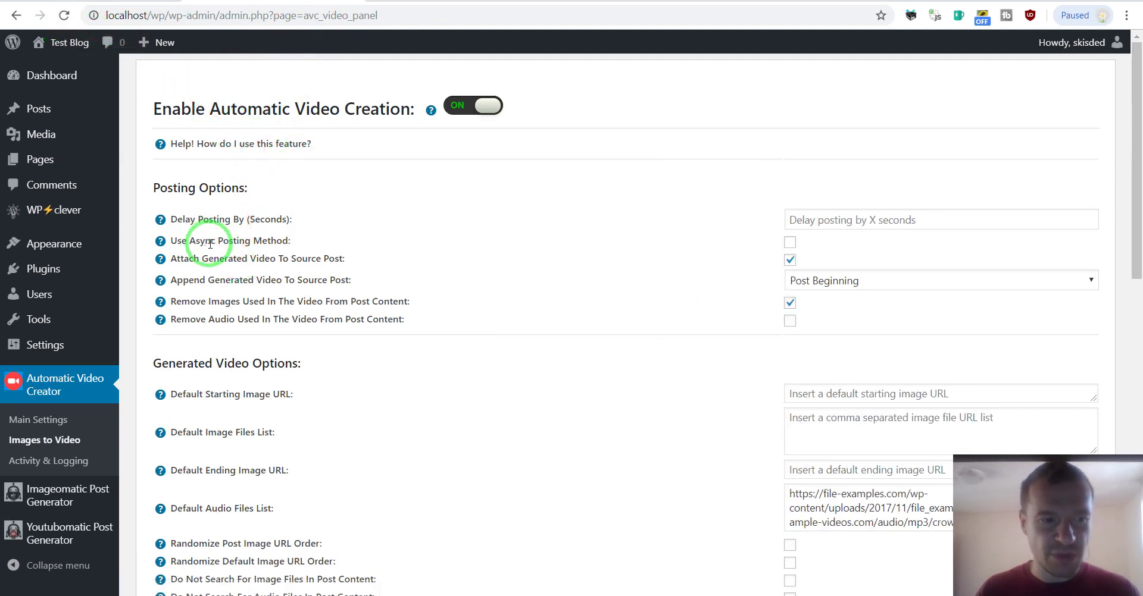
left_click(357, 1)
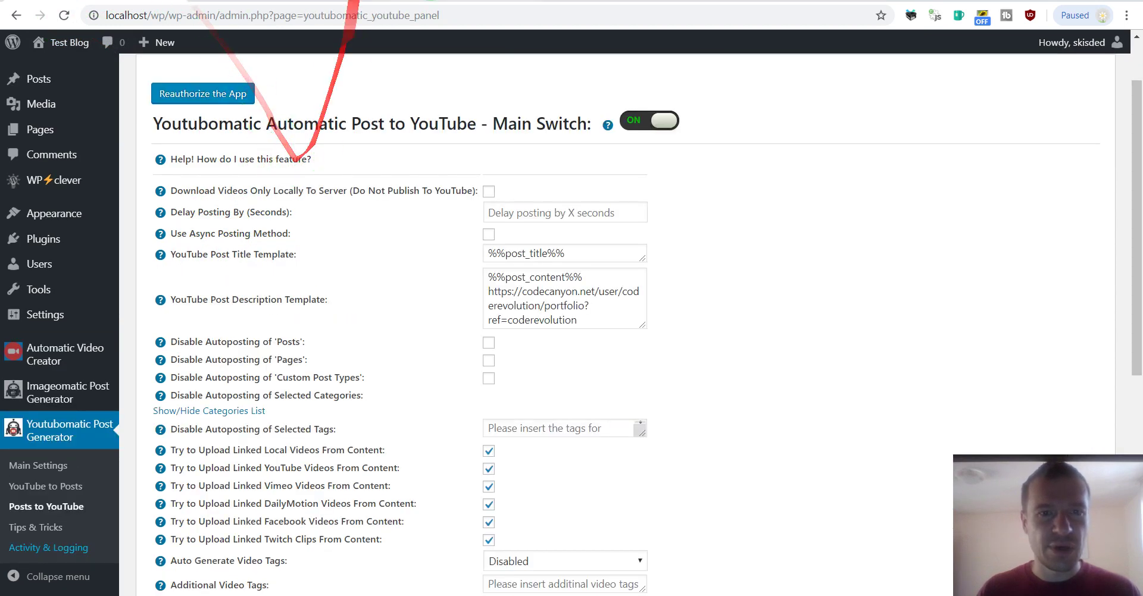
mouse_move(52, 401)
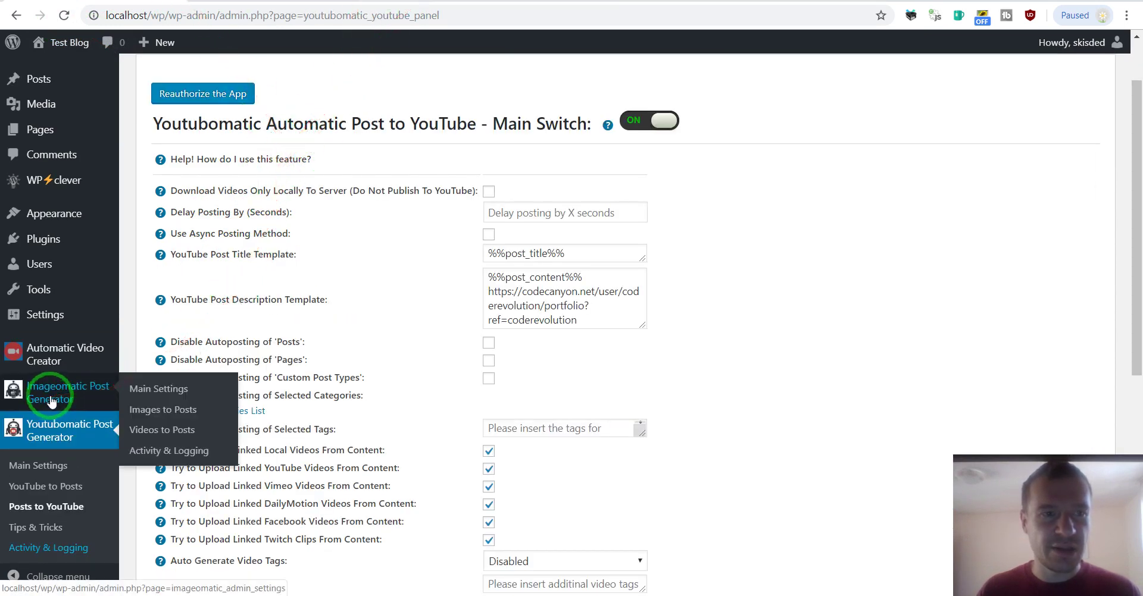
- Run the 'life' Imageomatic rule immediately to generate posts, then open All Posts
left_click(268, 0)
left_click(334, 1)
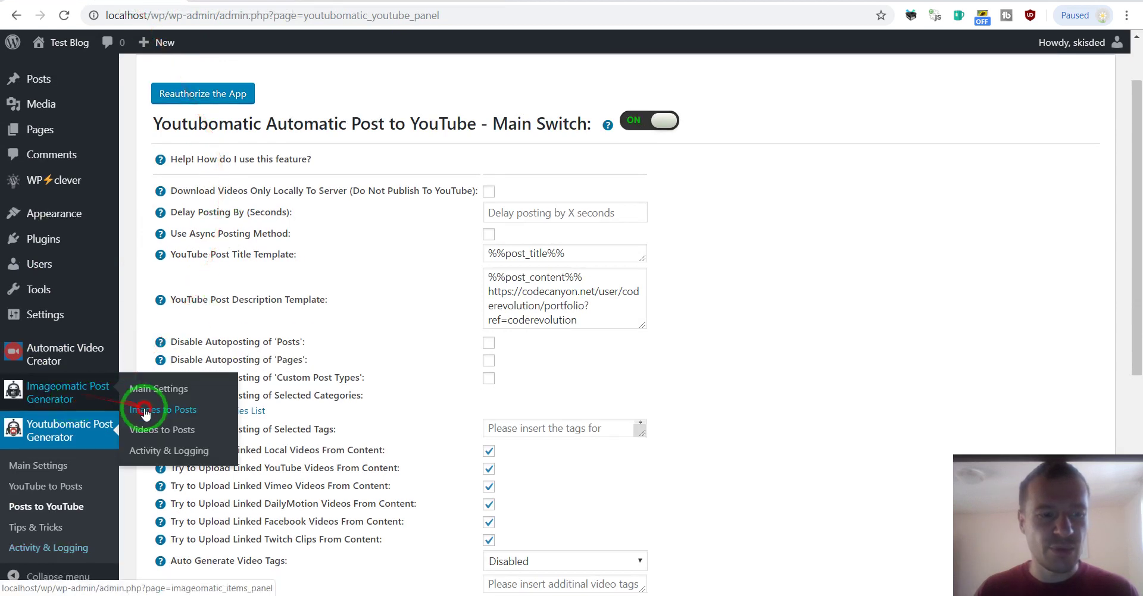
left_click(149, 402)
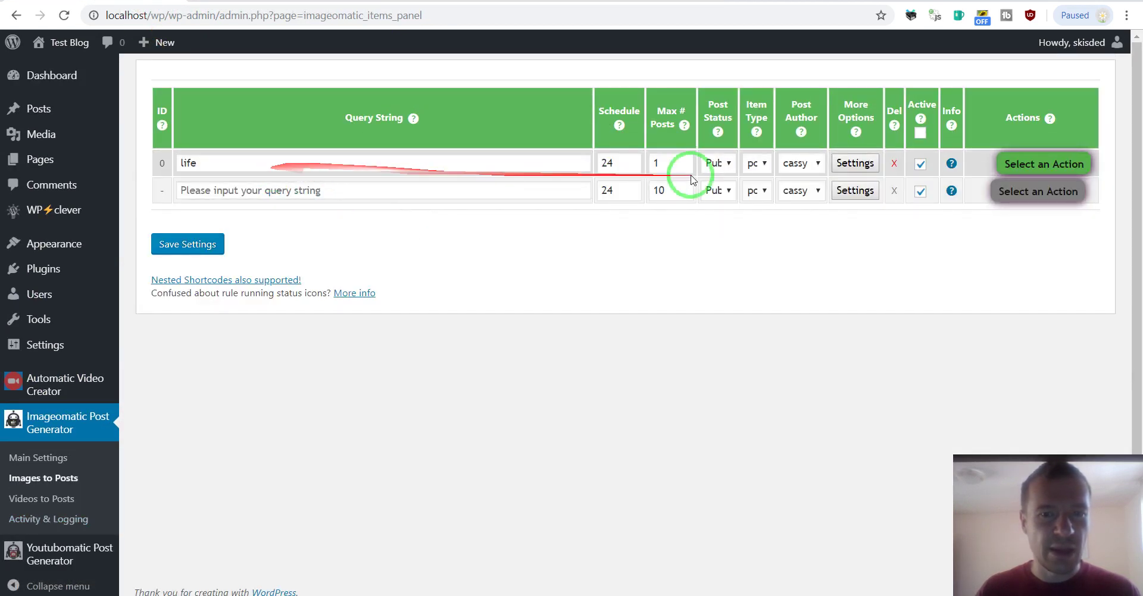
left_click(1015, 165)
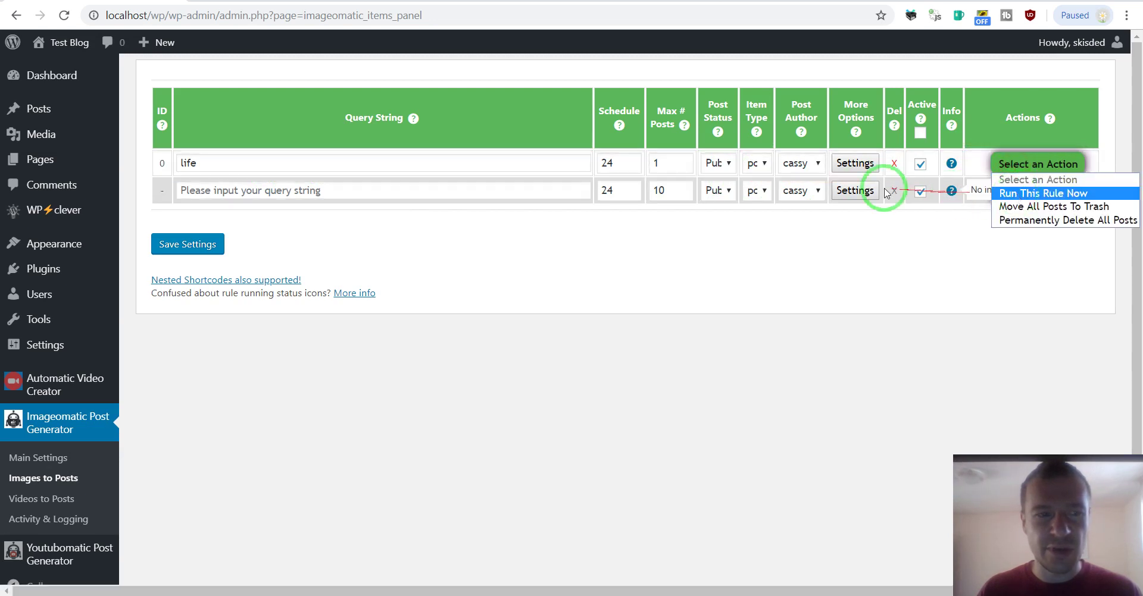
left_click(454, 365)
left_click(64, 106)
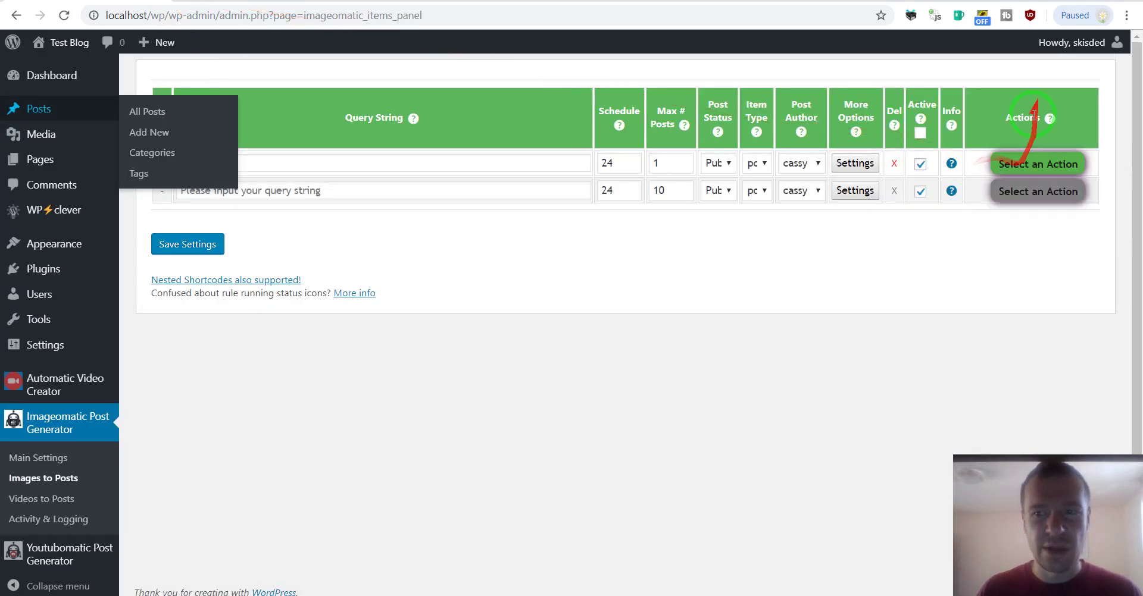
left_click(1037, 163)
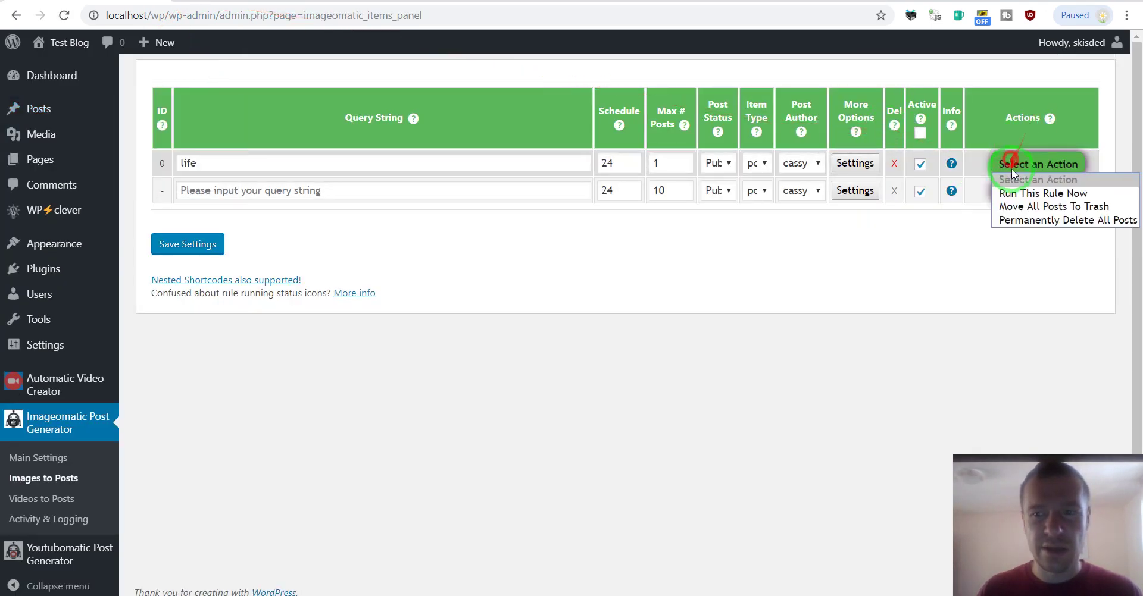
left_click(1012, 191)
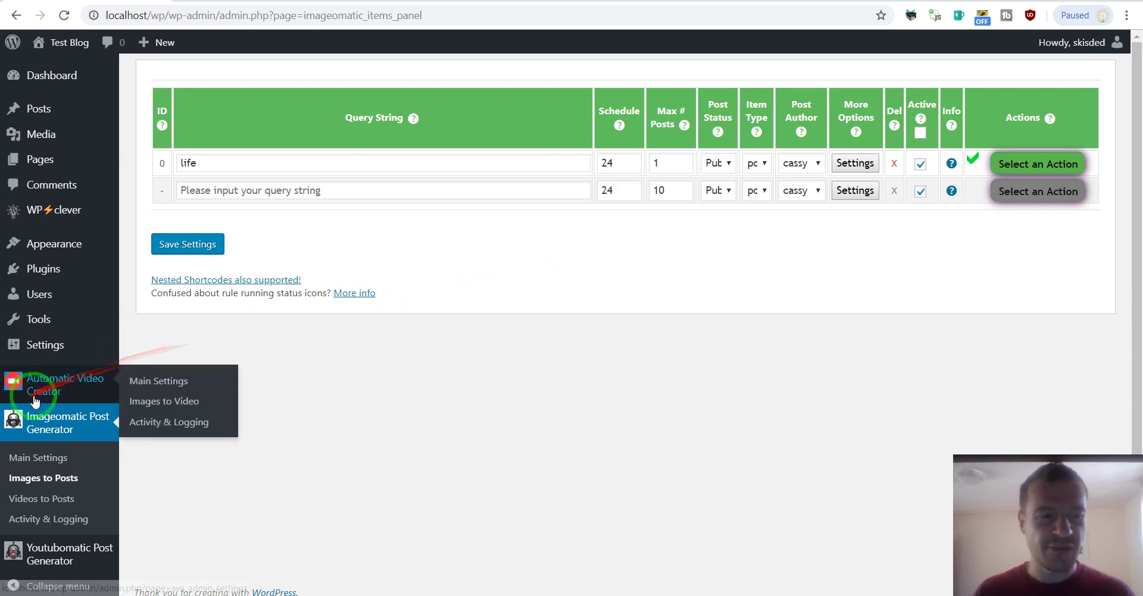
mouse_move(91, 395)
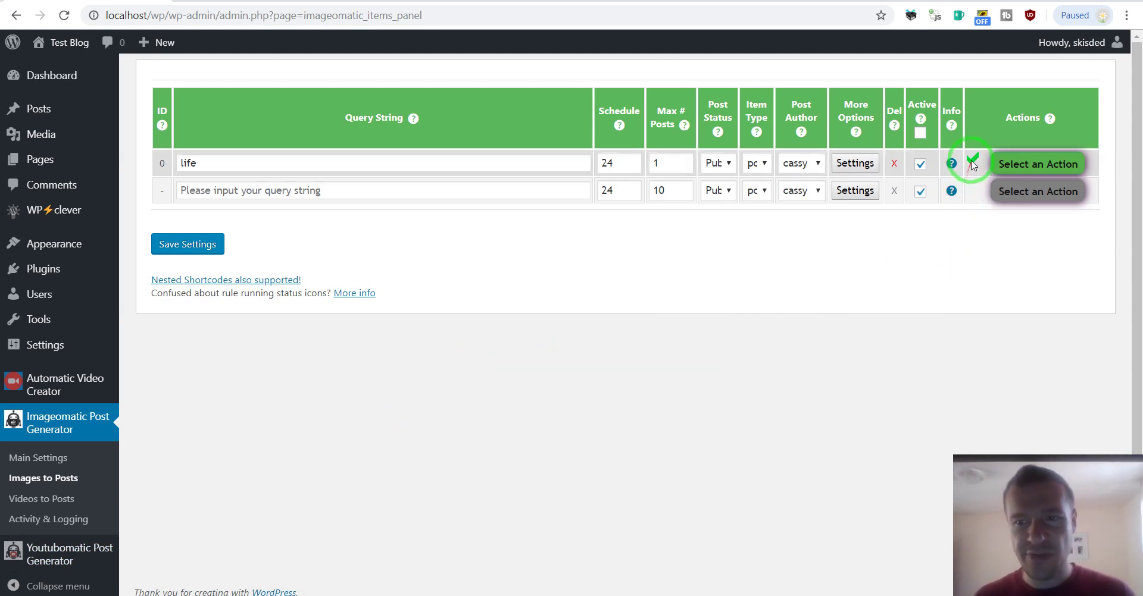
left_click(86, 100)
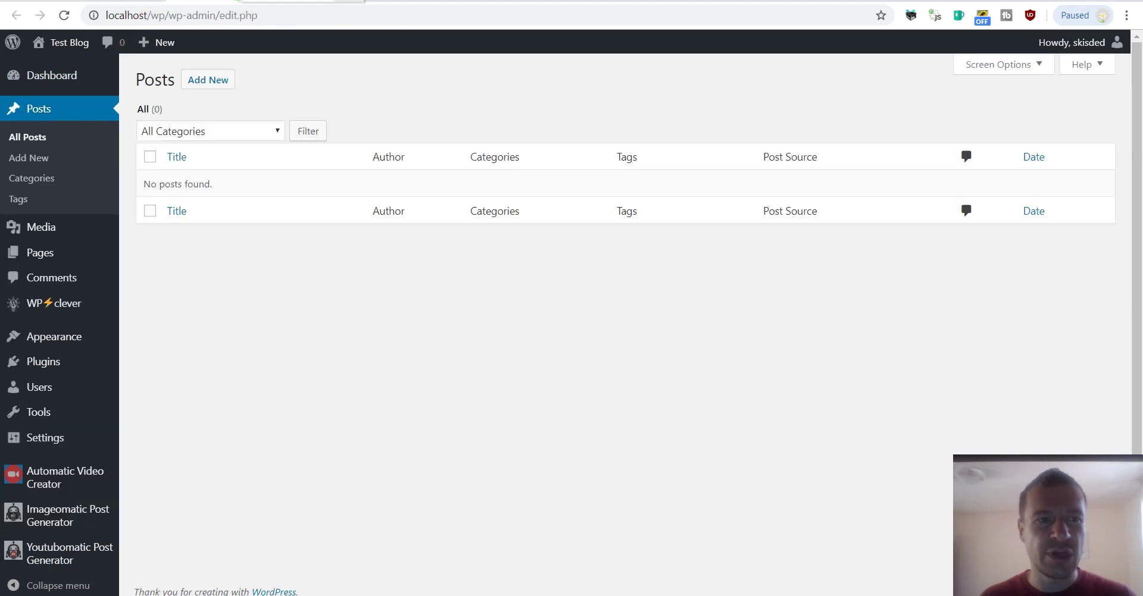
- Reload All Posts and open the generated 'turtle, tortoise, swim' post for editing
left_click(66, 14)
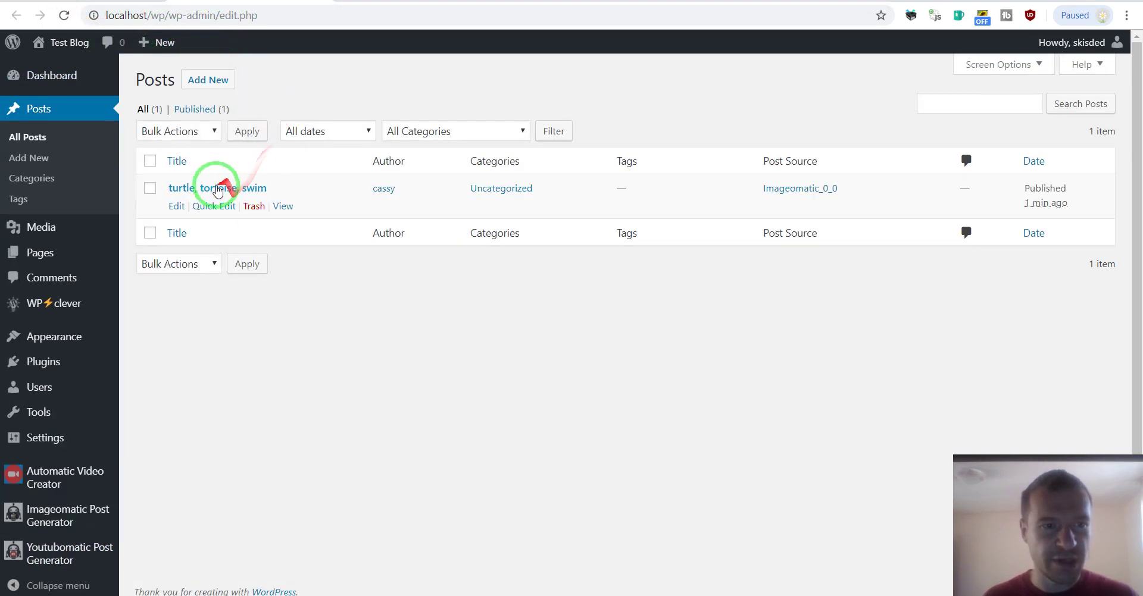
left_click(224, 187)
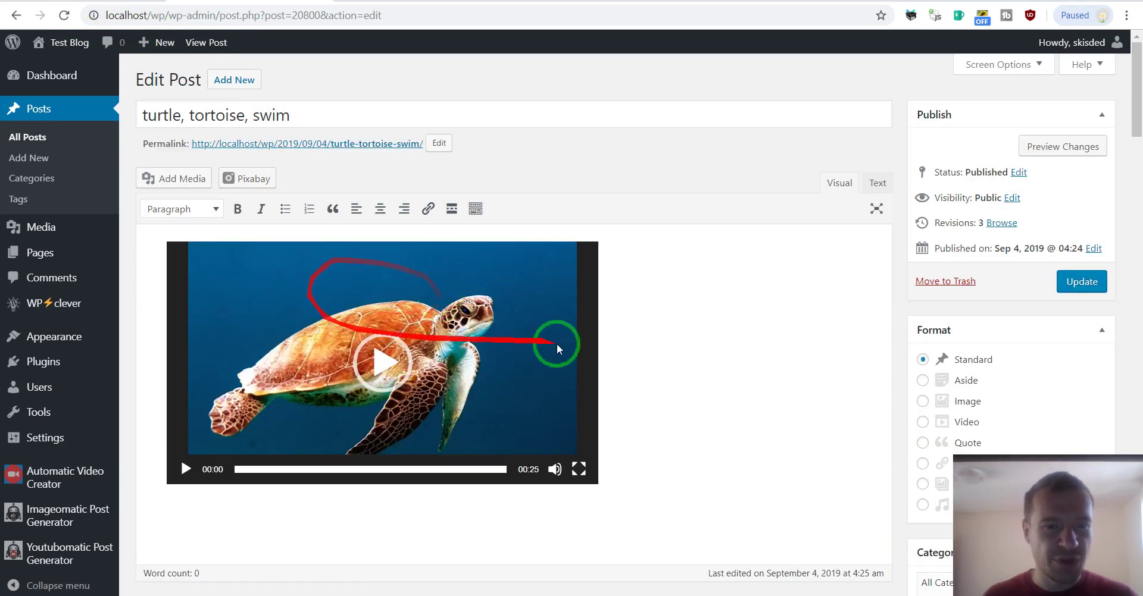
scroll(694, 339, "down", 5)
scroll(664, 330, "up", 4)
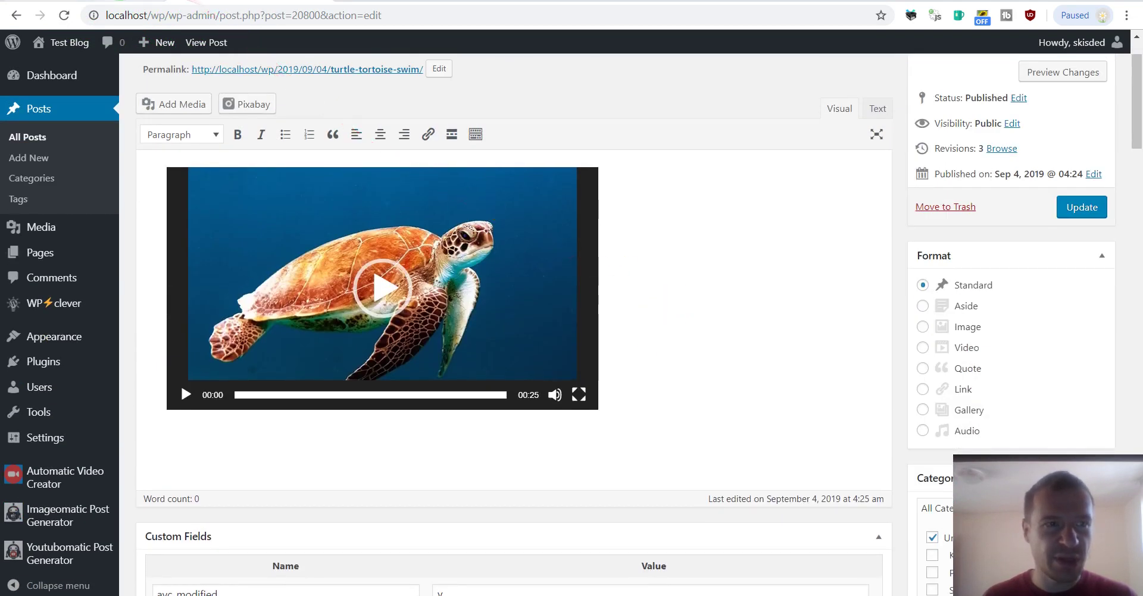
- Review the Automatic Video Creator Images to Video settings
left_click(178, 0)
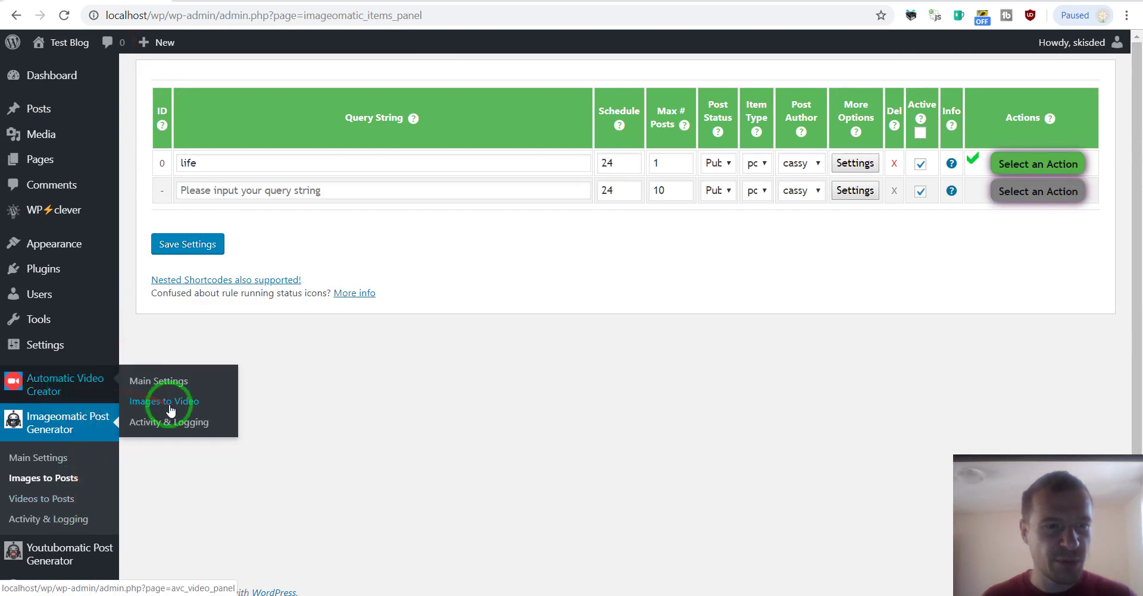
left_click(158, 402)
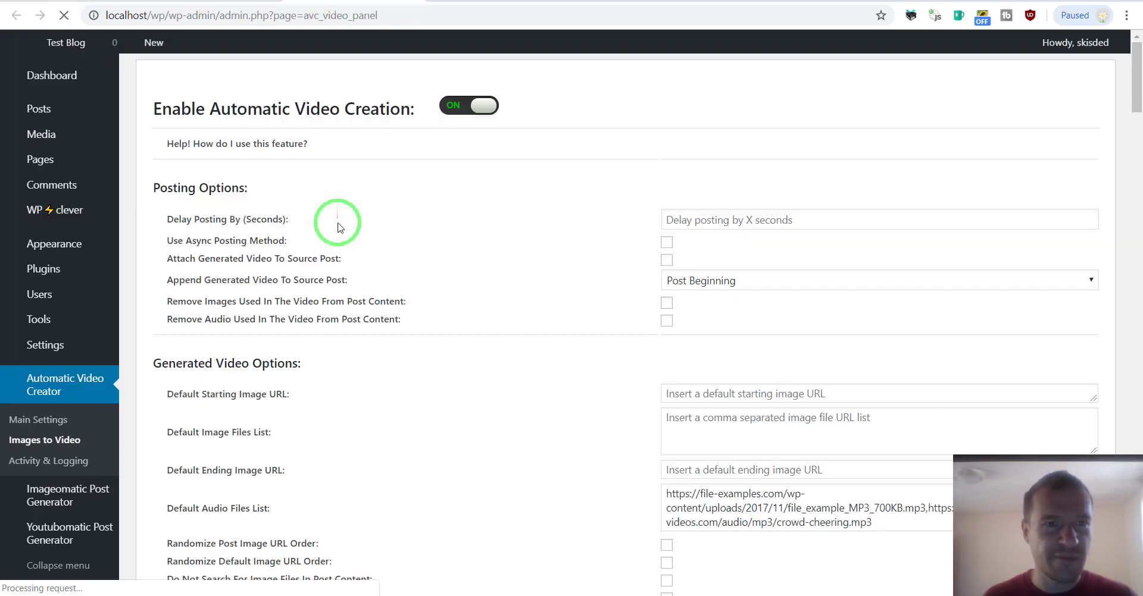
scroll(276, 286, "down", 2)
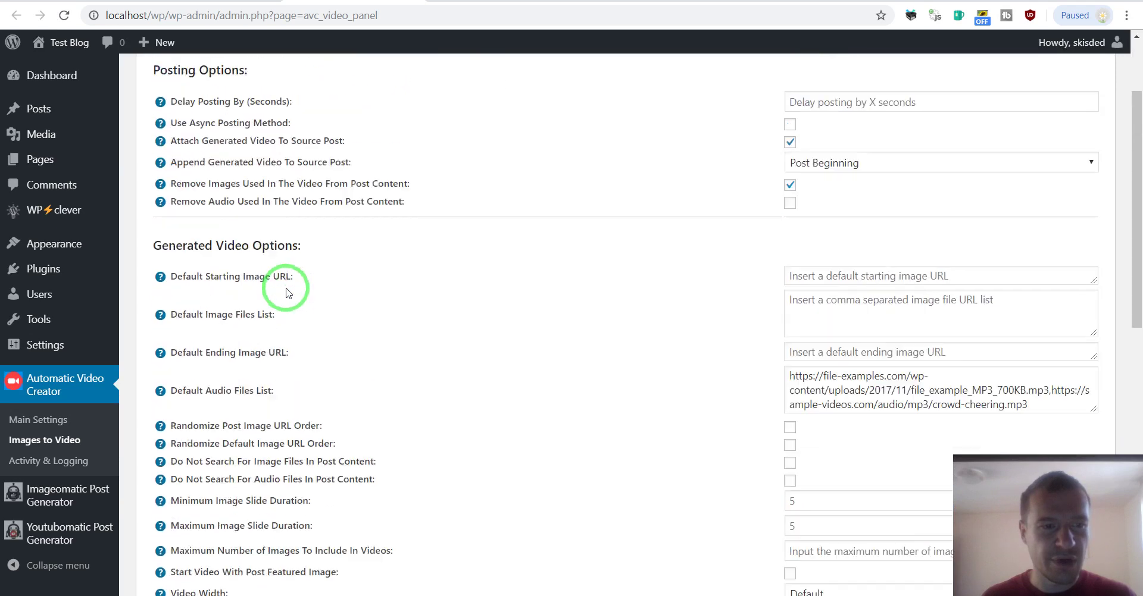
scroll(238, 295, "up", 2)
left_click_drag(209, 301, 408, 301)
- Return to the turtle post's editor showing its embedded 25-second video
left_click(285, 0)
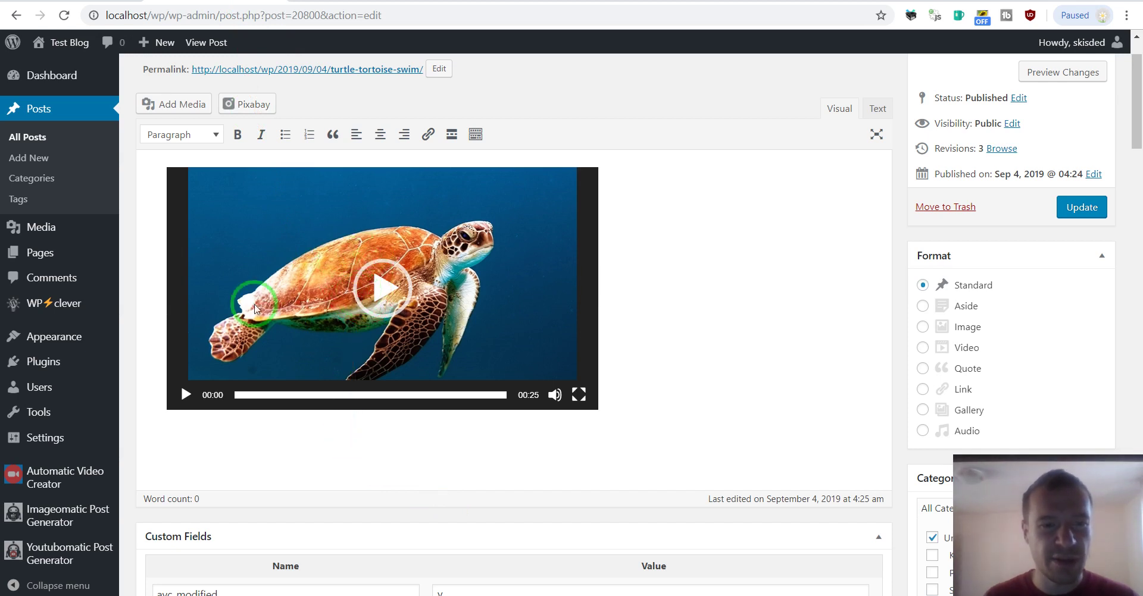
left_click_drag(310, 249, 265, 0)
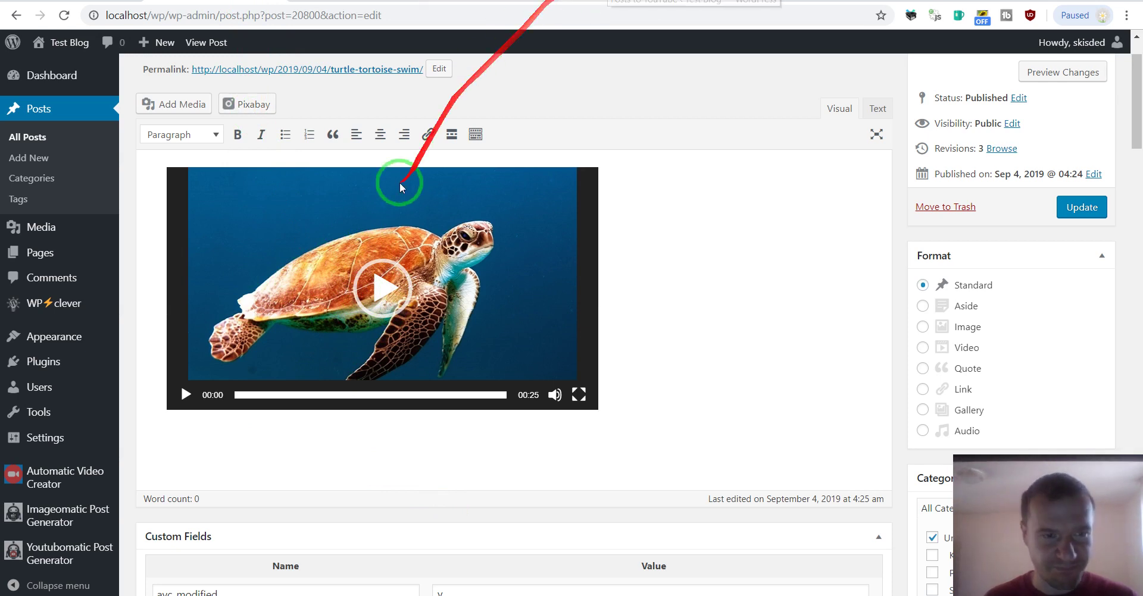
scroll(136, 476, "down", 1)
mouse_move(51, 538)
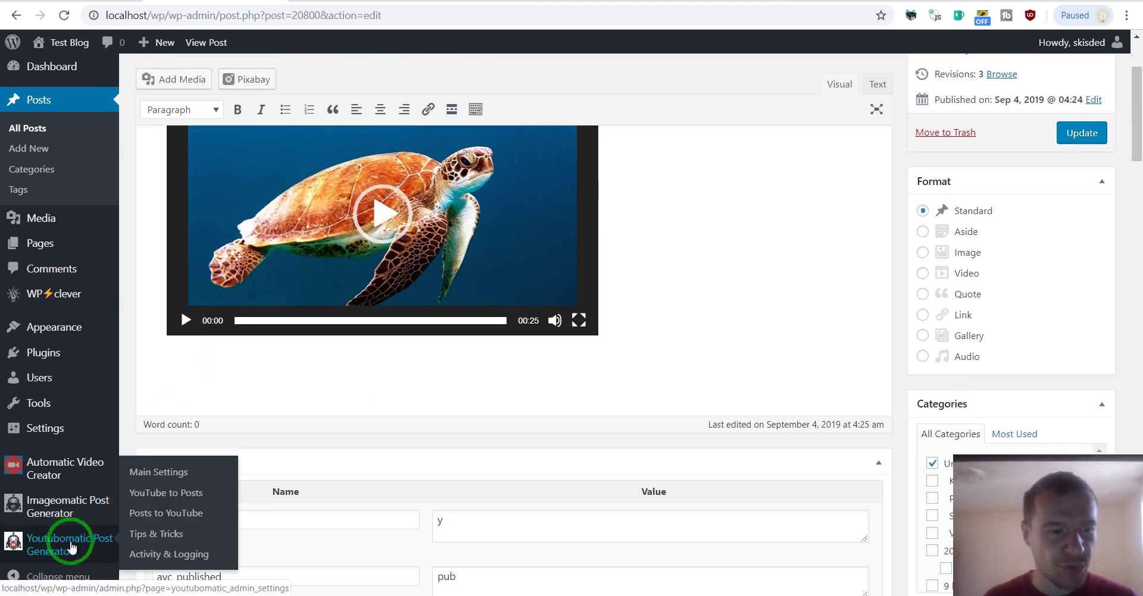
- Copy the uploaded turtle video's YouTube URL from the Youtubomatic activity log into a new tab
left_click(157, 555)
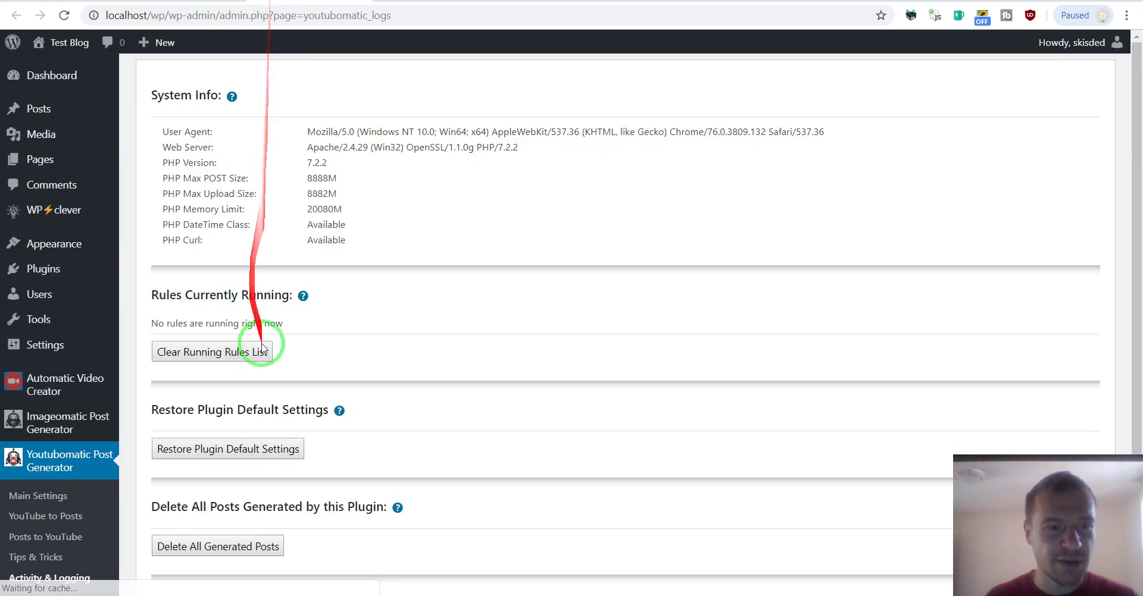
scroll(260, 351, "down", 2)
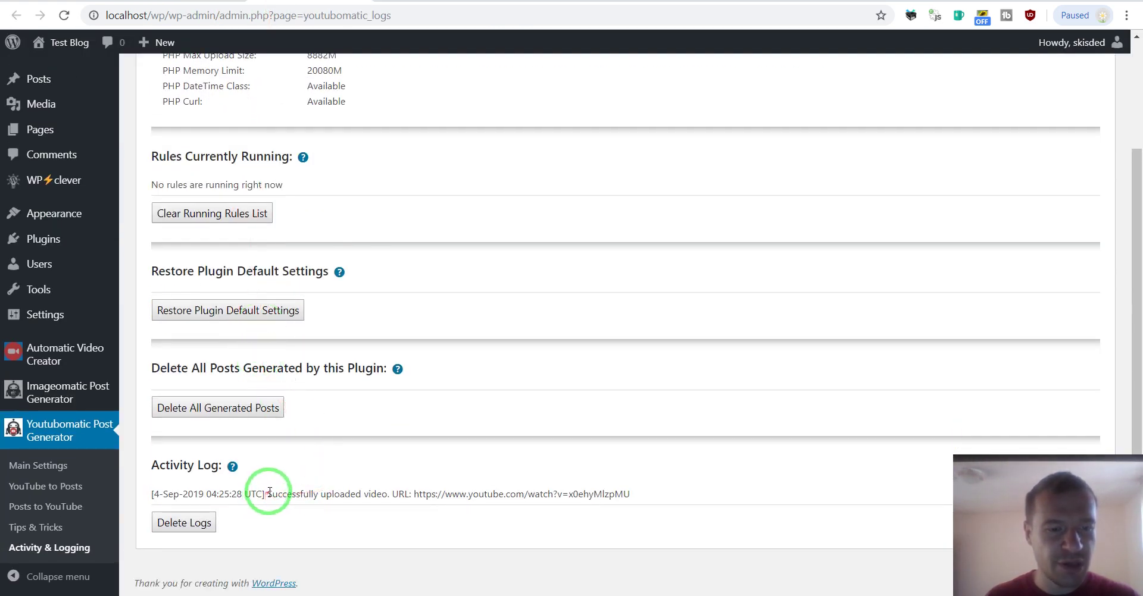
left_click_drag(270, 493, 631, 494)
key("ctrl+c")
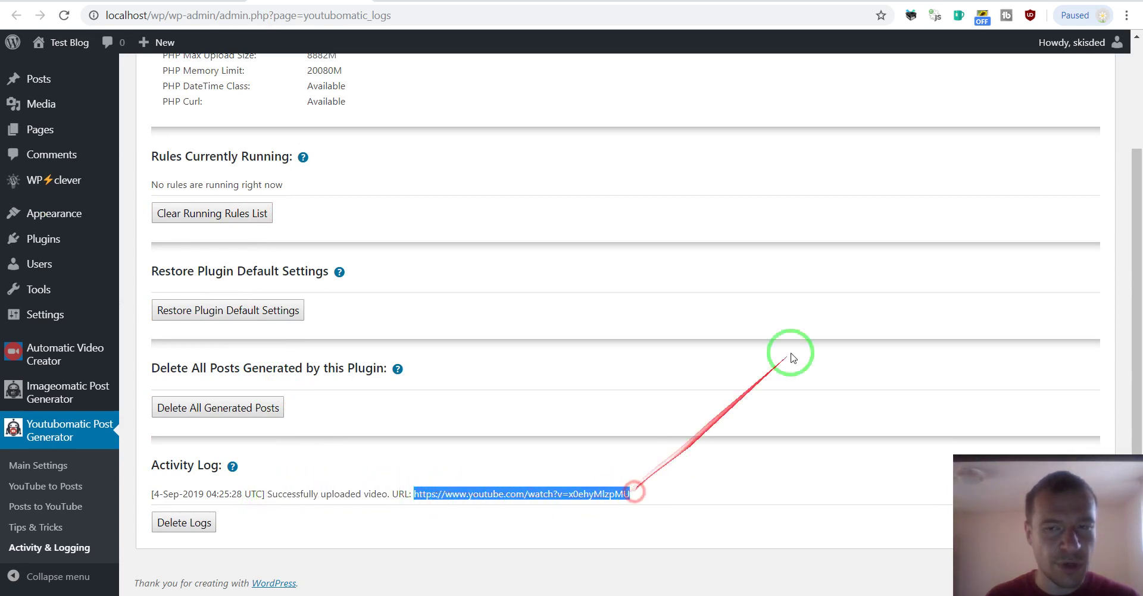
key("ctrl+t")
key("ctrl+v")
- Load the YouTube video URL, play the turtle video and pause it at 0:16
key("Return")
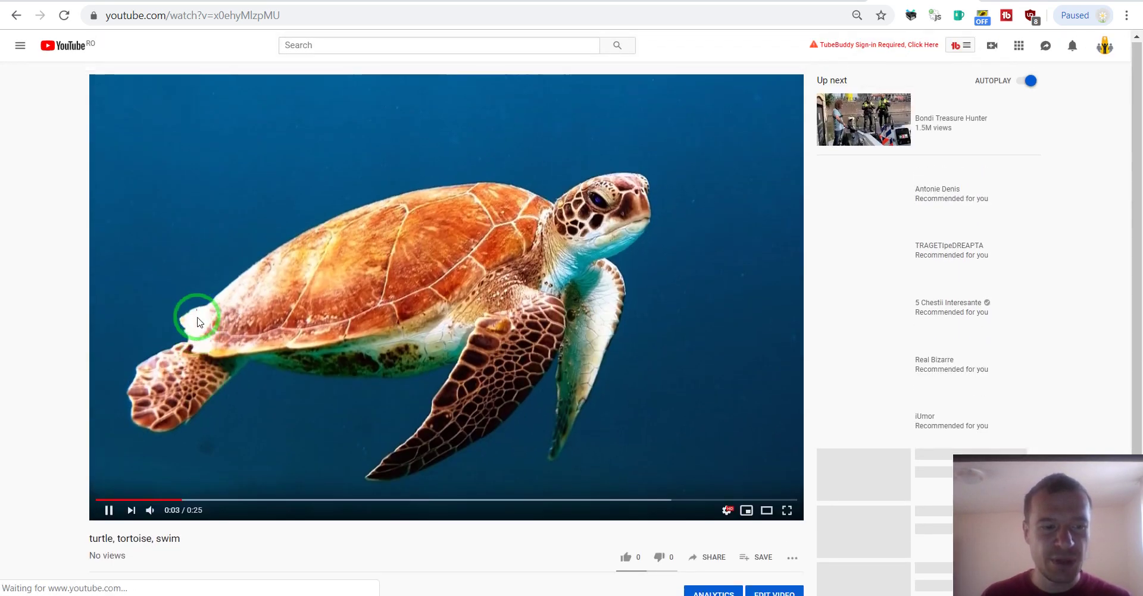
scroll(244, 375, "down", 2)
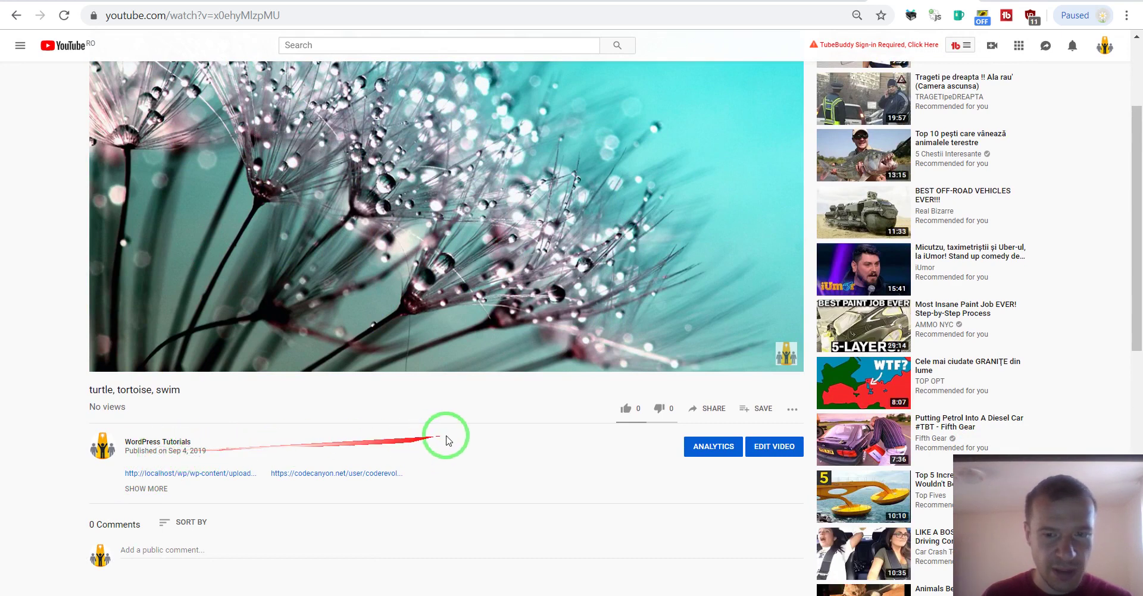
scroll(164, 377, "up", 2)
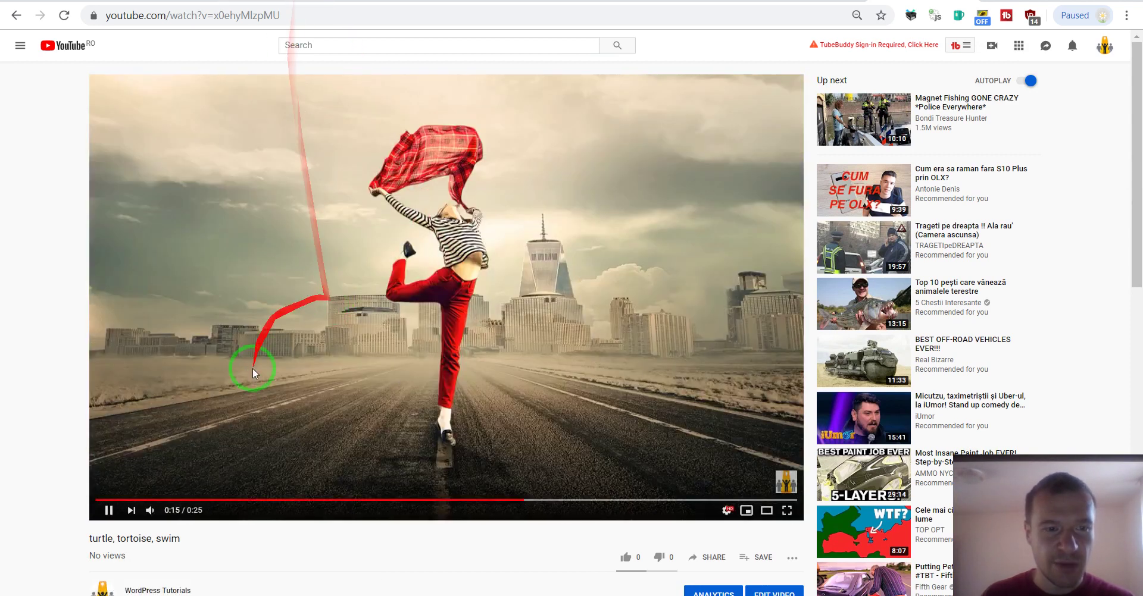
left_click(107, 510)
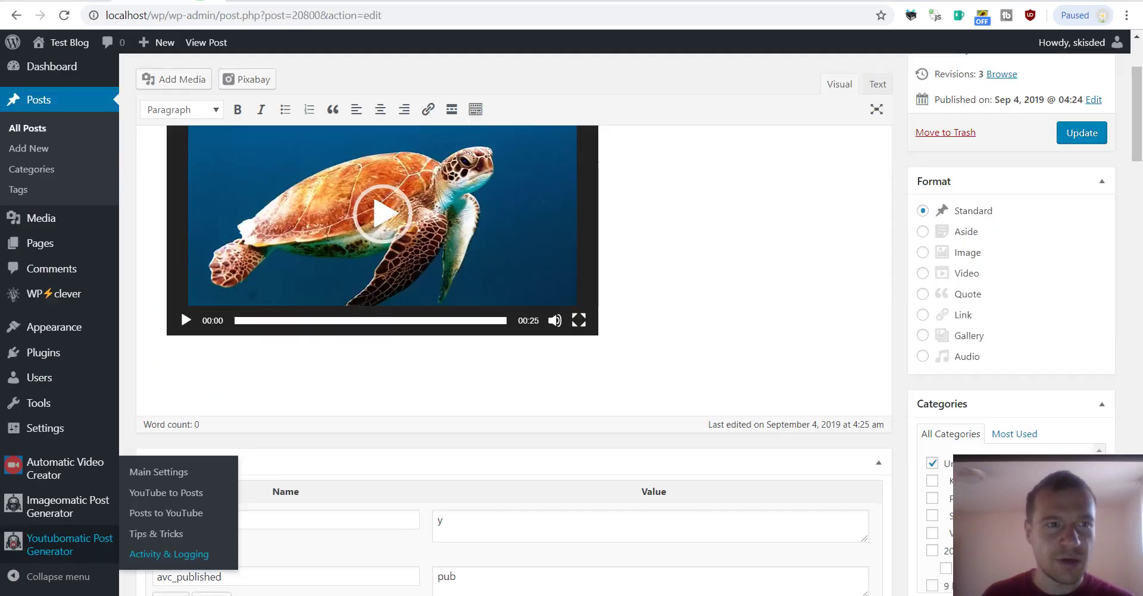
- Play the post's embedded video, pause it at 00:07, then begin a new post
left_click(377, 216)
scroll(571, 229, "up", 3)
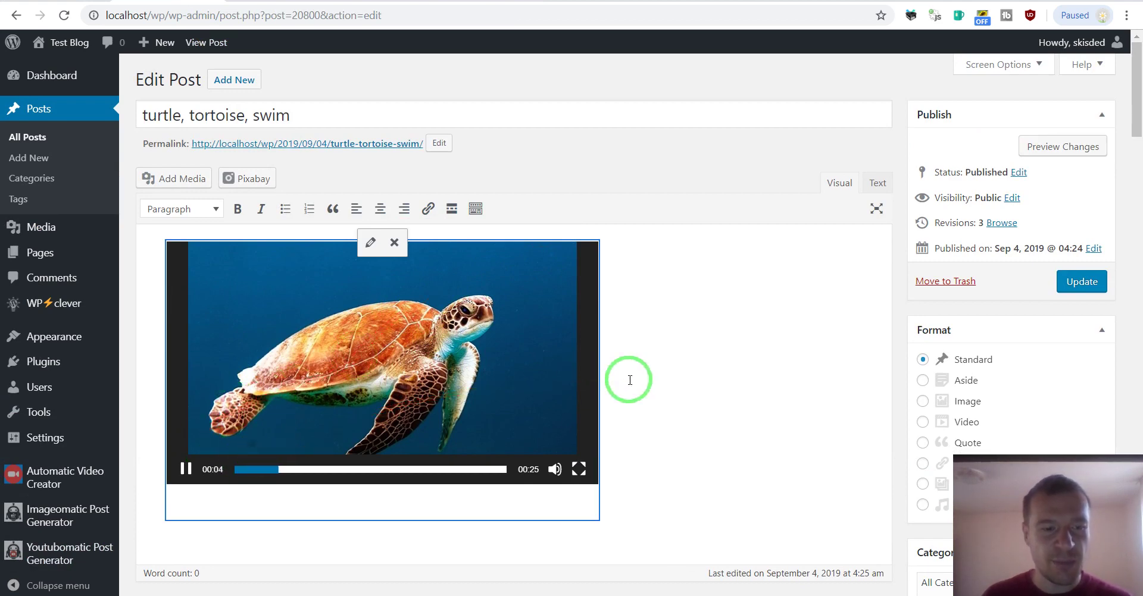
left_click(196, 468)
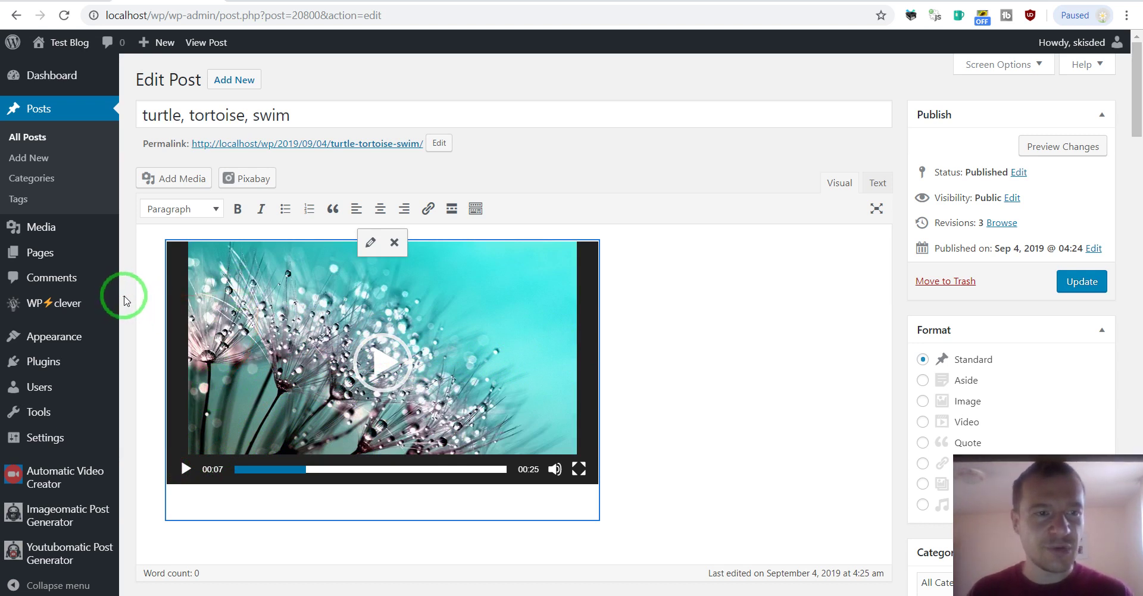
left_click(235, 83)
- Confirm leaving the edit page and title the new post 'Test title'
left_click(638, 97)
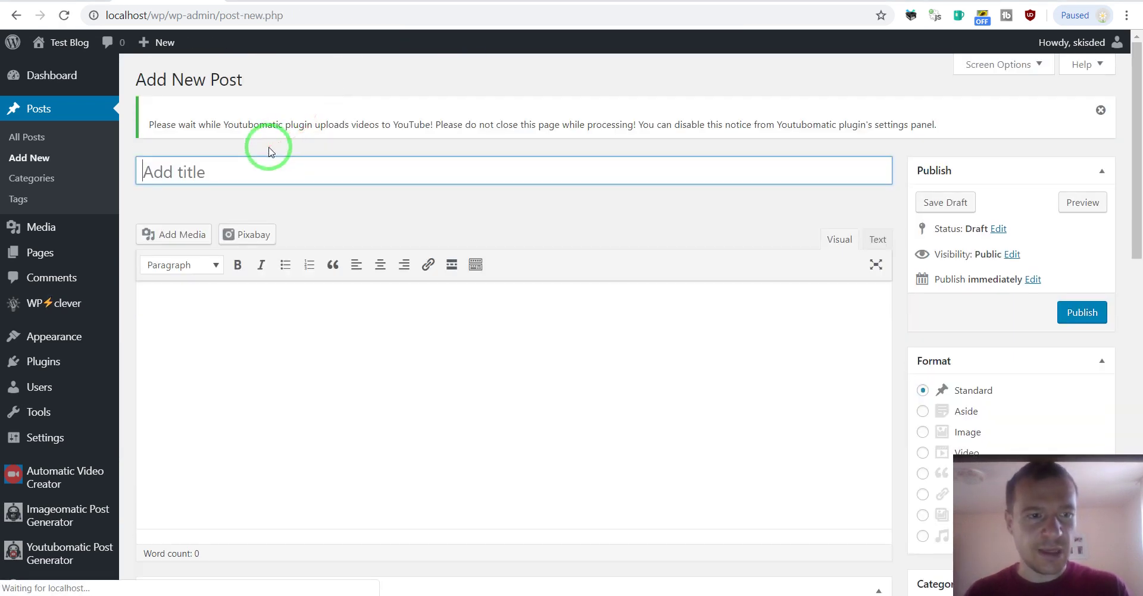
type("Test title")
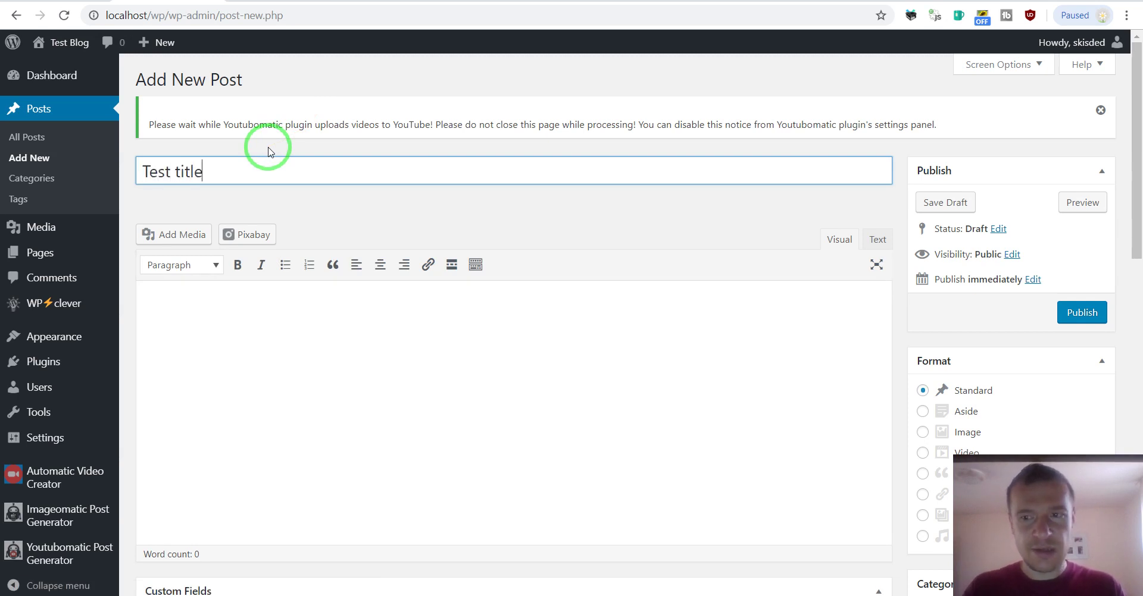
mouse_move(1136, 169)
left_mouse_down()
mouse_move(1092, 505)
mouse_move(1107, 378)
mouse_move(1102, 115)
left_mouse_up()
left_click(37, 305)
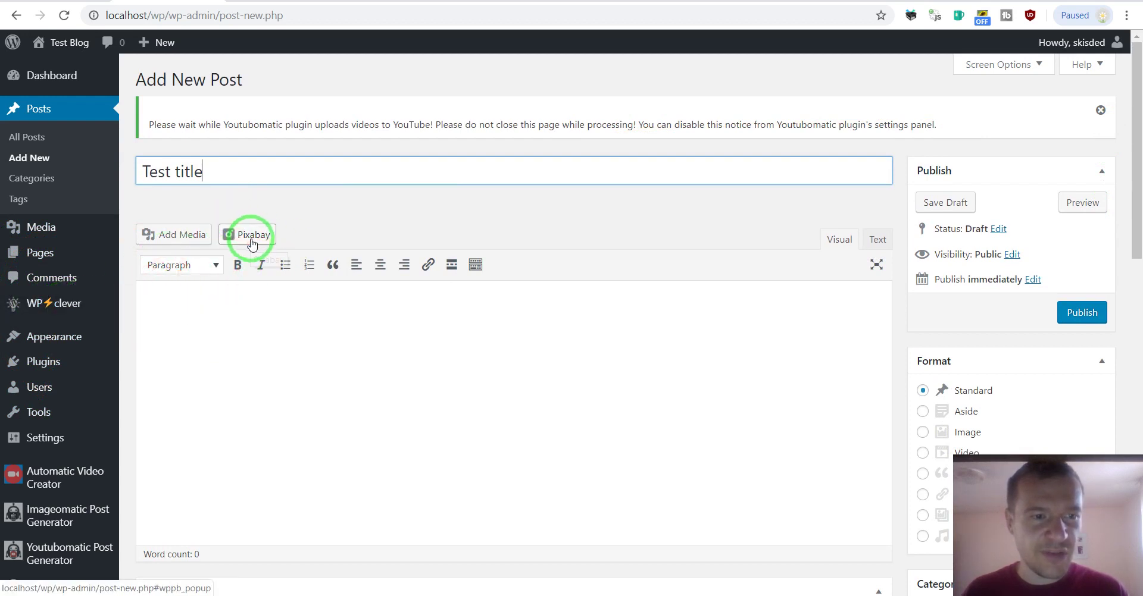
- Insert the swimming sea turtle photo from a Pixabay 'turtle' search into the post body
left_click(214, 315)
left_click(236, 238)
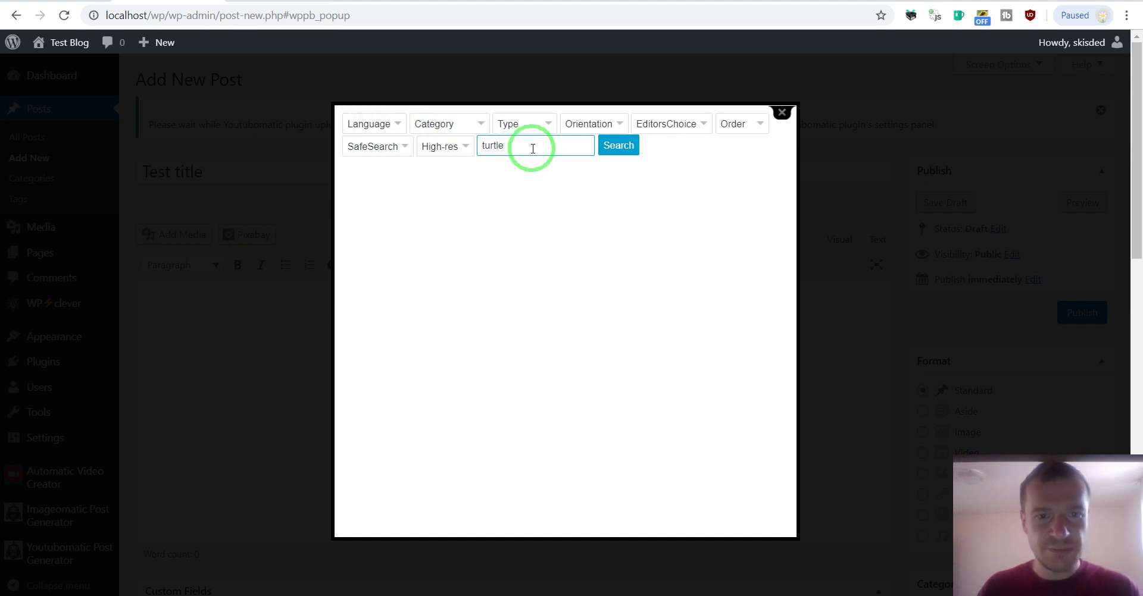
left_click(611, 150)
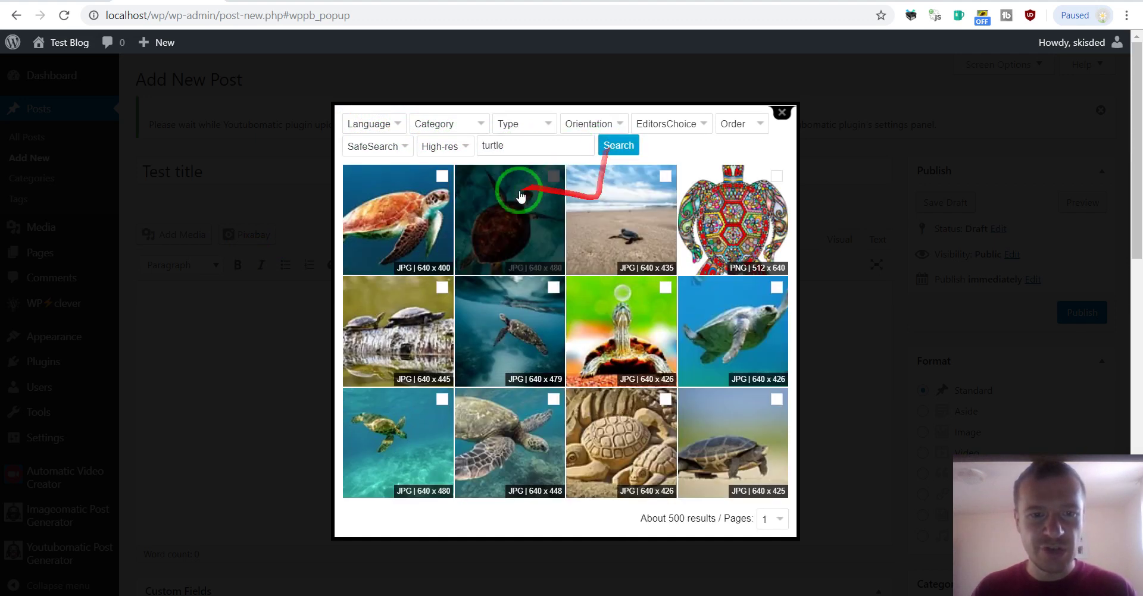
left_click(410, 225)
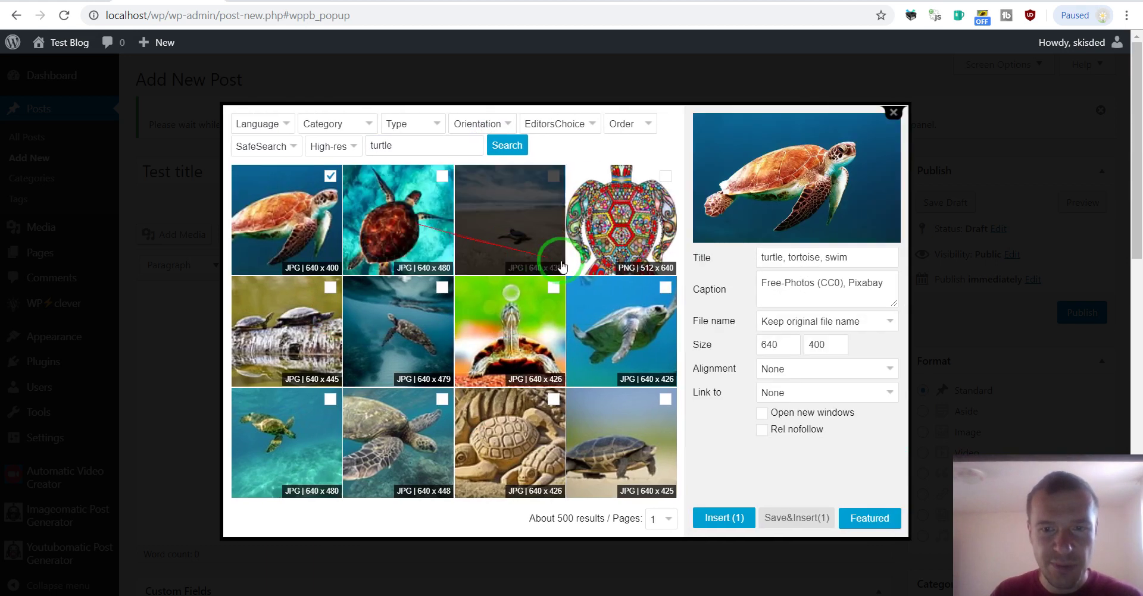
left_click(721, 519)
scroll(595, 446, "down", 3)
scroll(433, 351, "up", 3)
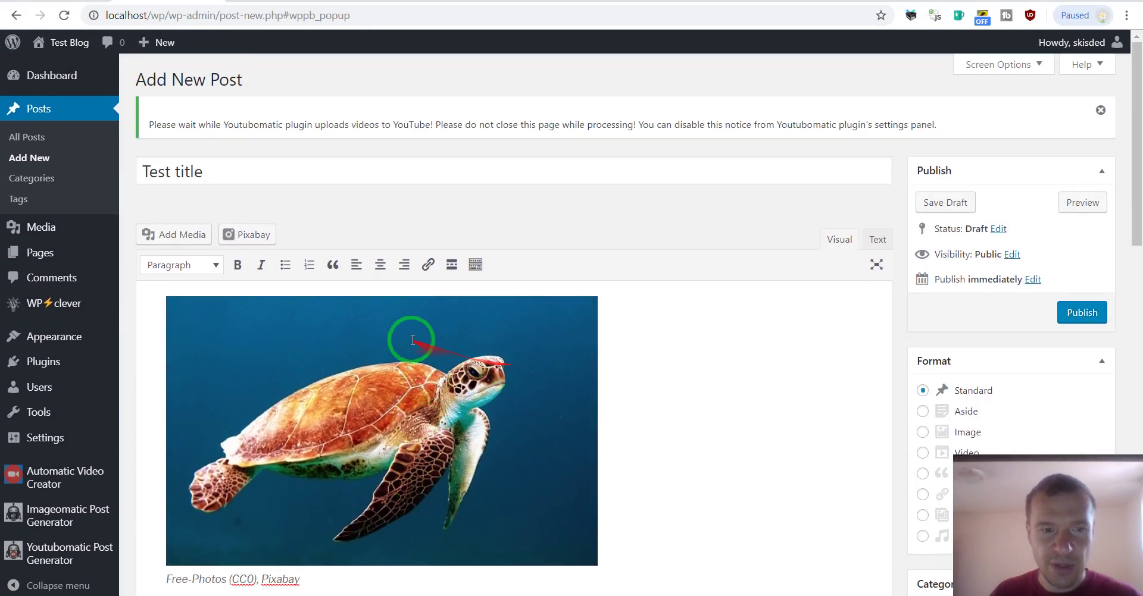
scroll(413, 340, "down", 3)
scroll(268, 268, "up", 3)
- Insert a second Pixabay turtle photo with a green background
left_click(246, 235)
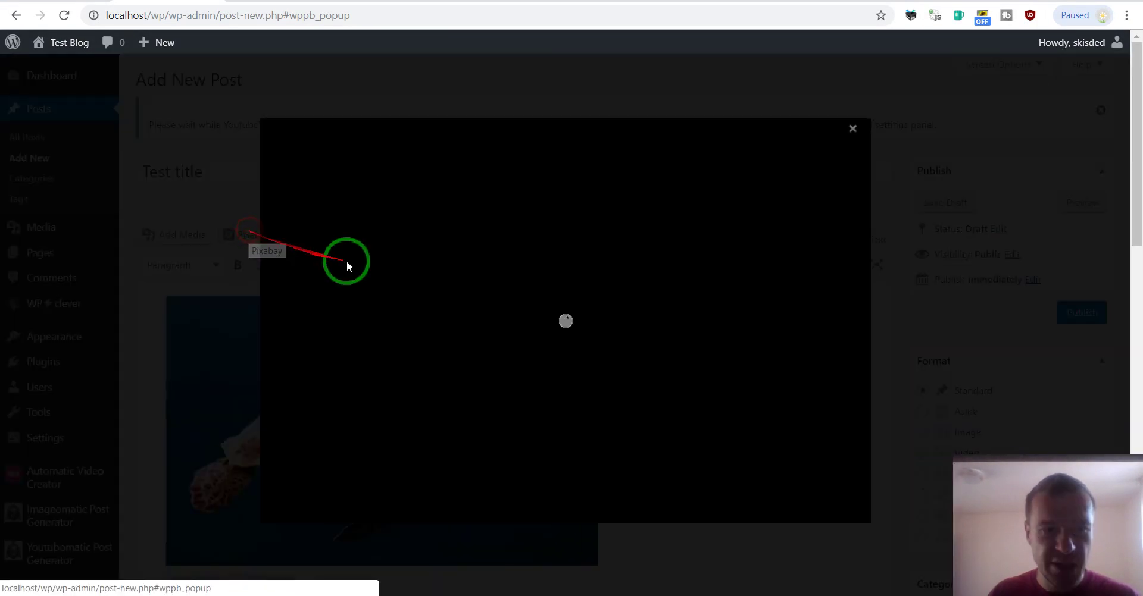
left_click(536, 306)
left_click(732, 521)
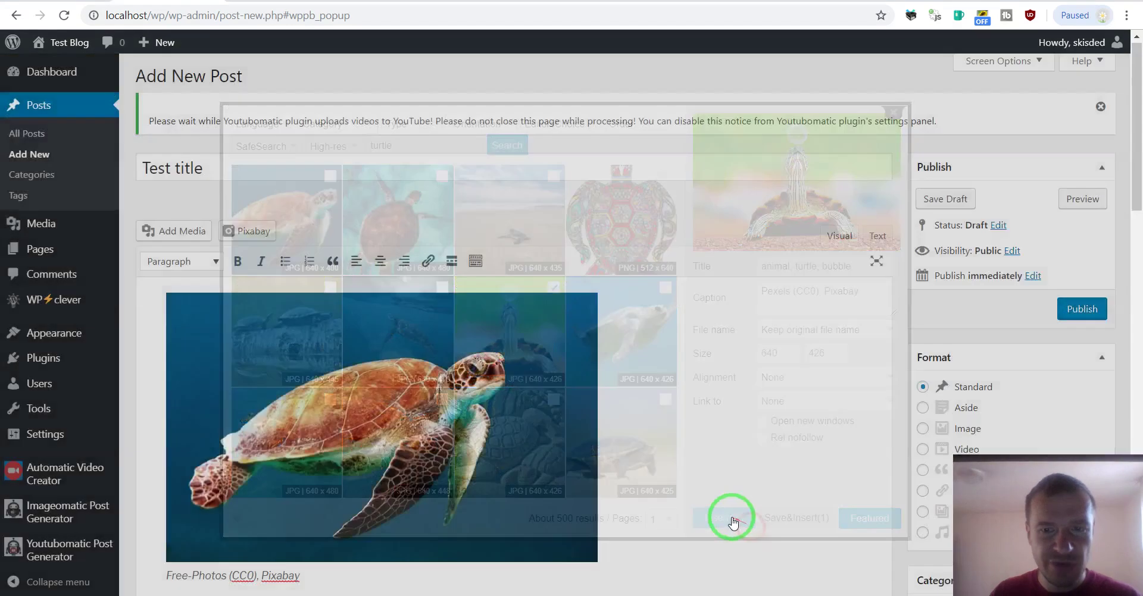
scroll(605, 452, "down", 5)
scroll(709, 398, "up", 5)
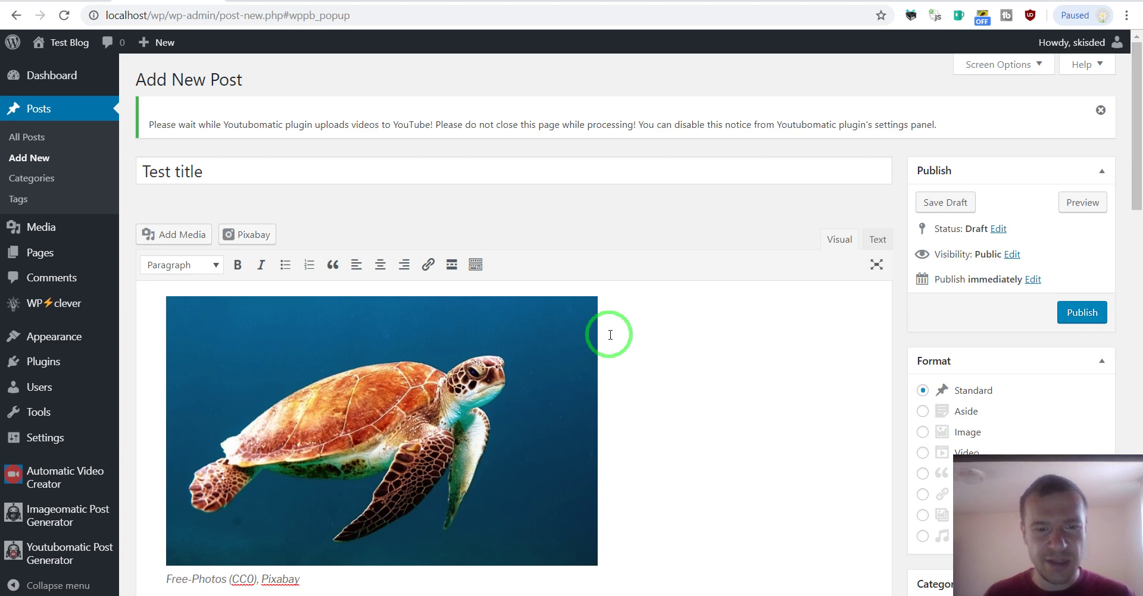
scroll(604, 333, "down", 3)
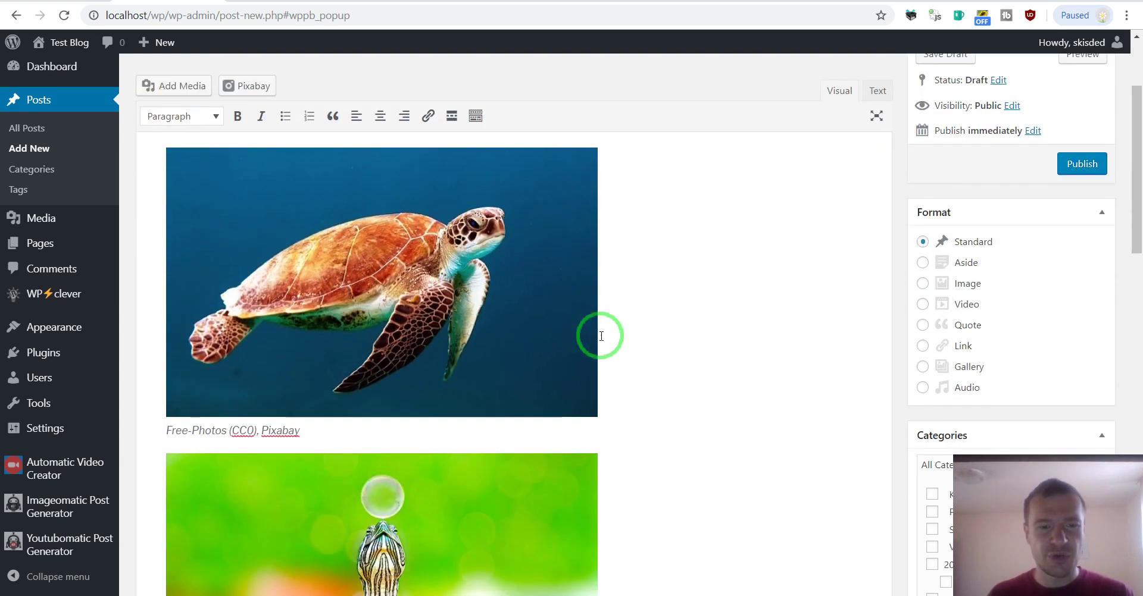
scroll(462, 309, "down", 5)
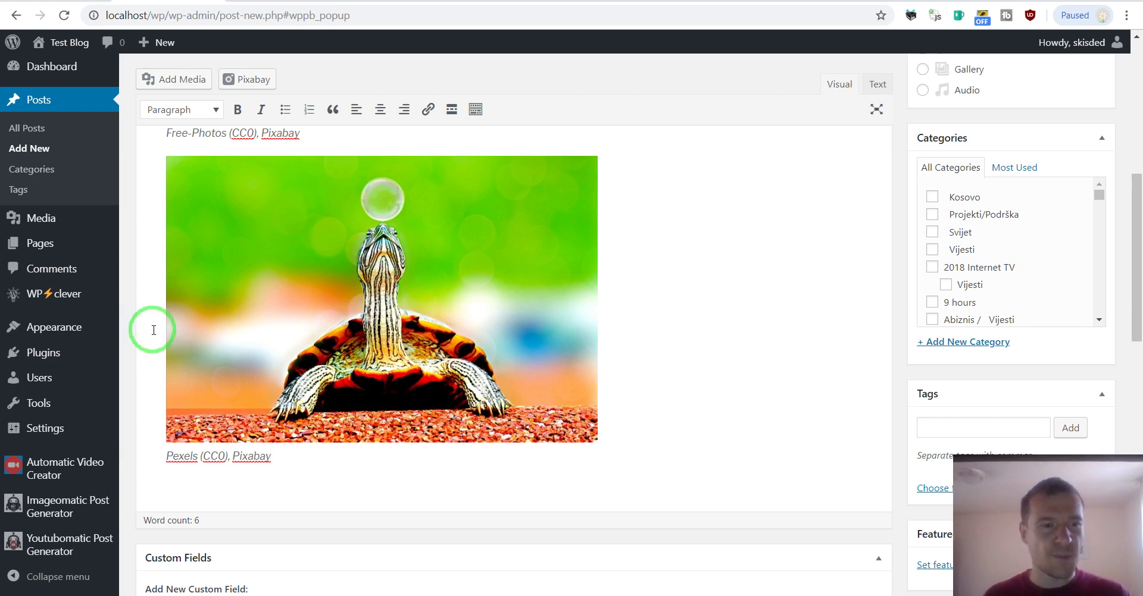
scroll(153, 330, "up", 8)
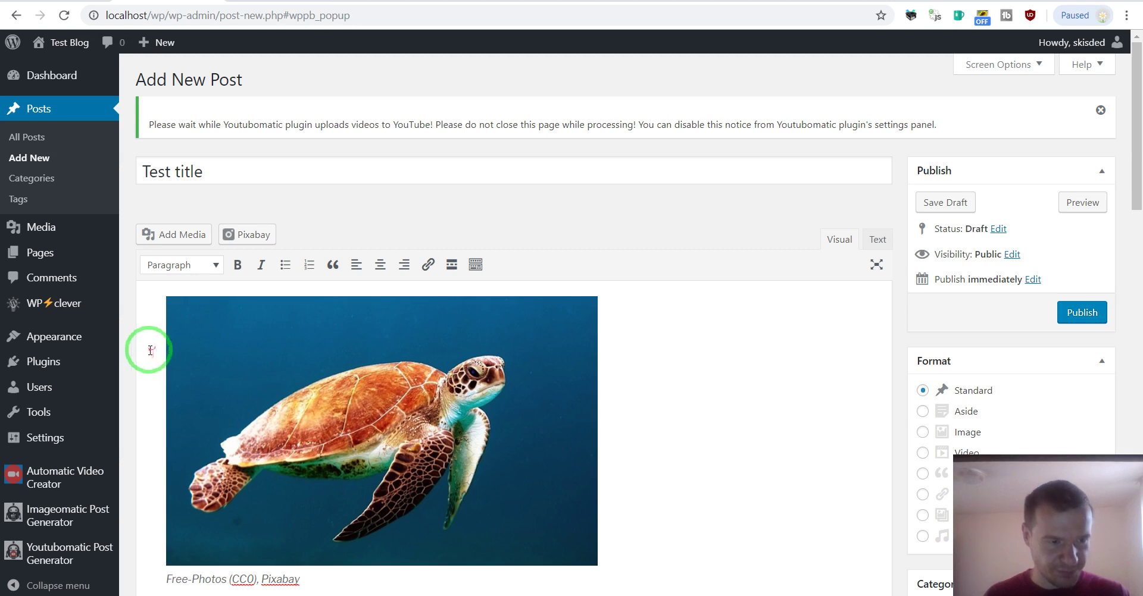
mouse_move(44, 478)
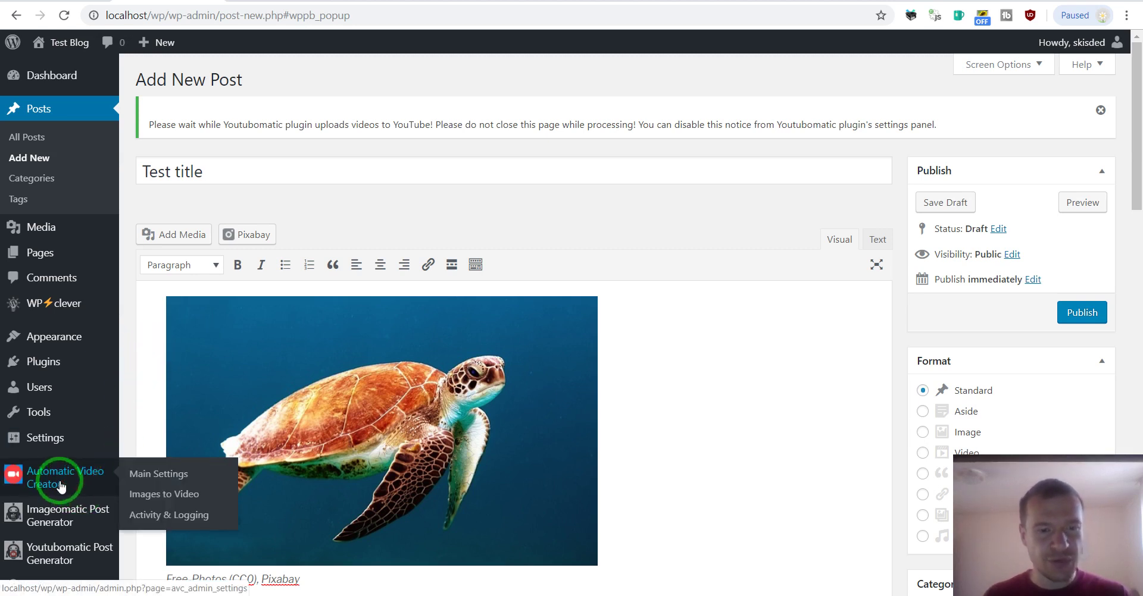
- Set Images to Video Delay Posting By to 1 second, then open Youtubomatic Posts to YouTube
left_click(164, 500)
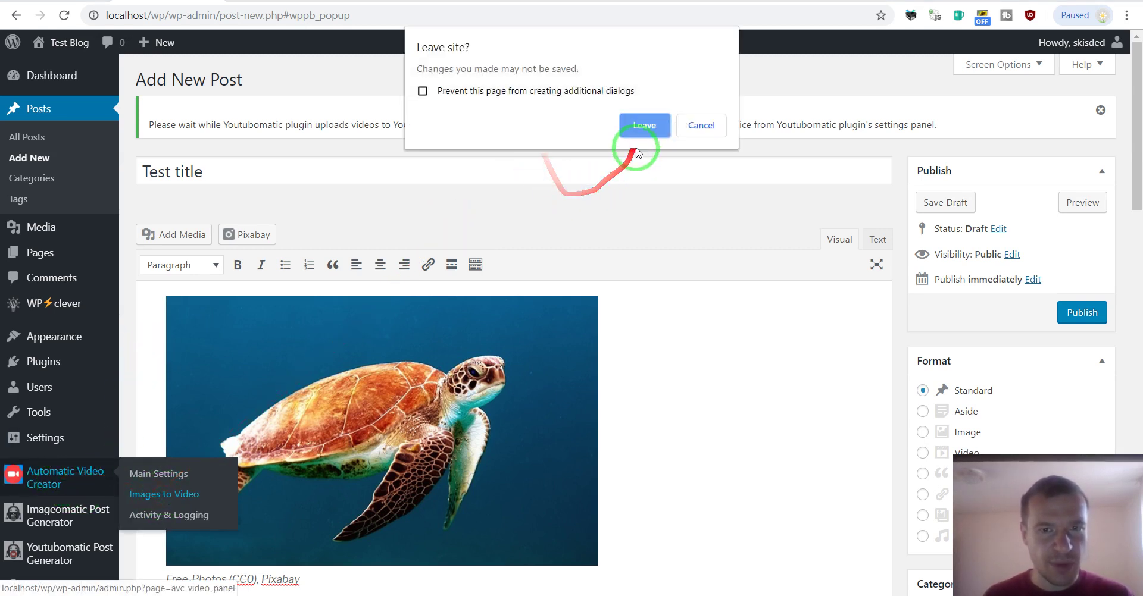
left_click(632, 132)
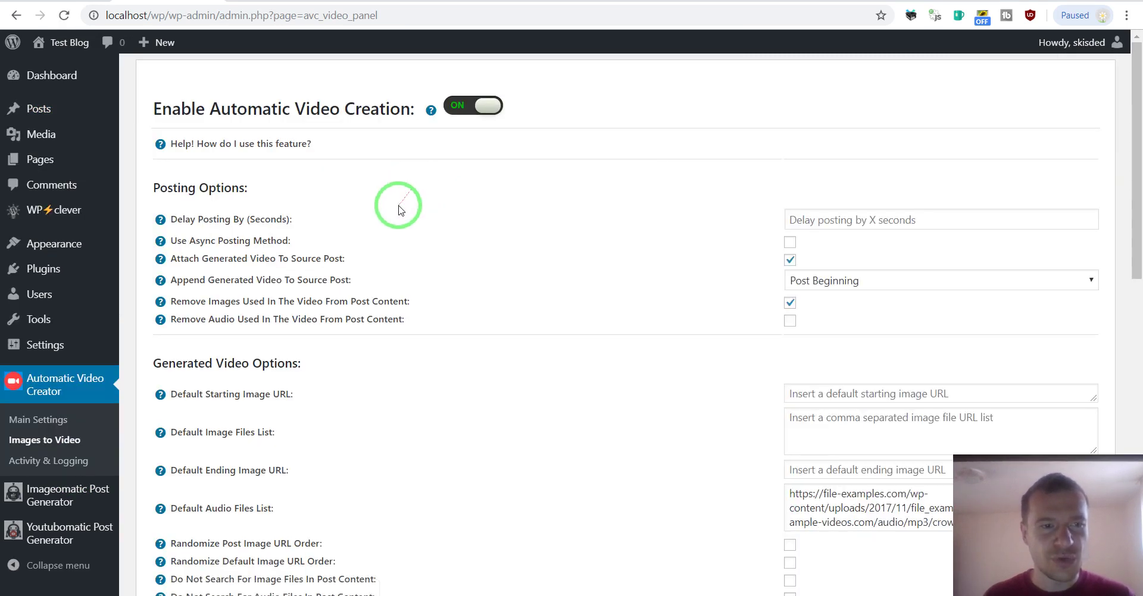
scroll(391, 216, "down", 1)
left_click(16, 15)
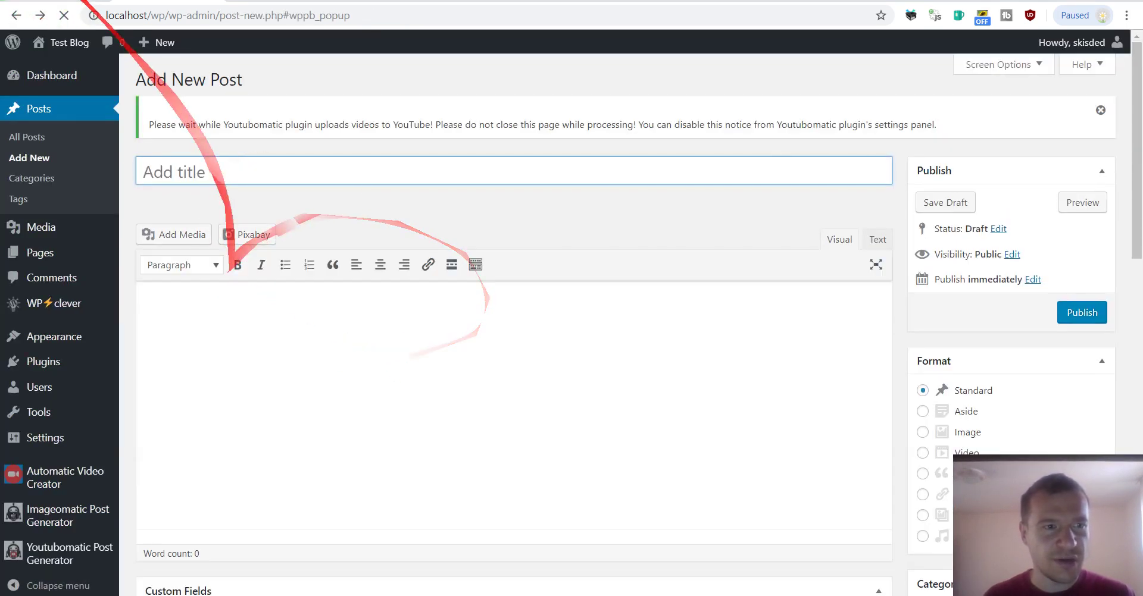
left_click(41, 21)
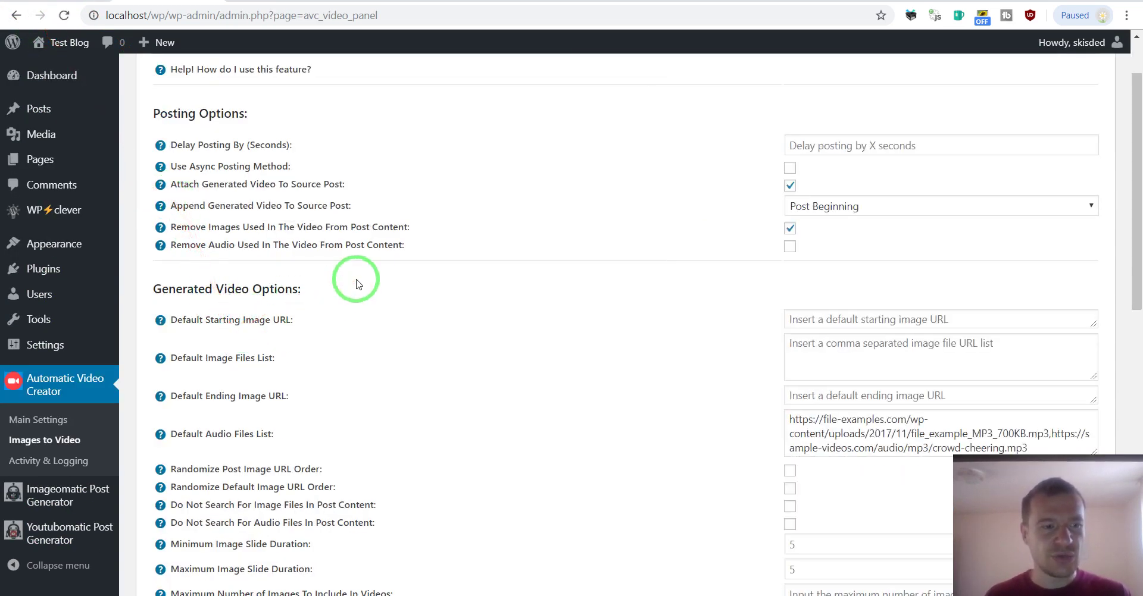
scroll(565, 202, "up", 2)
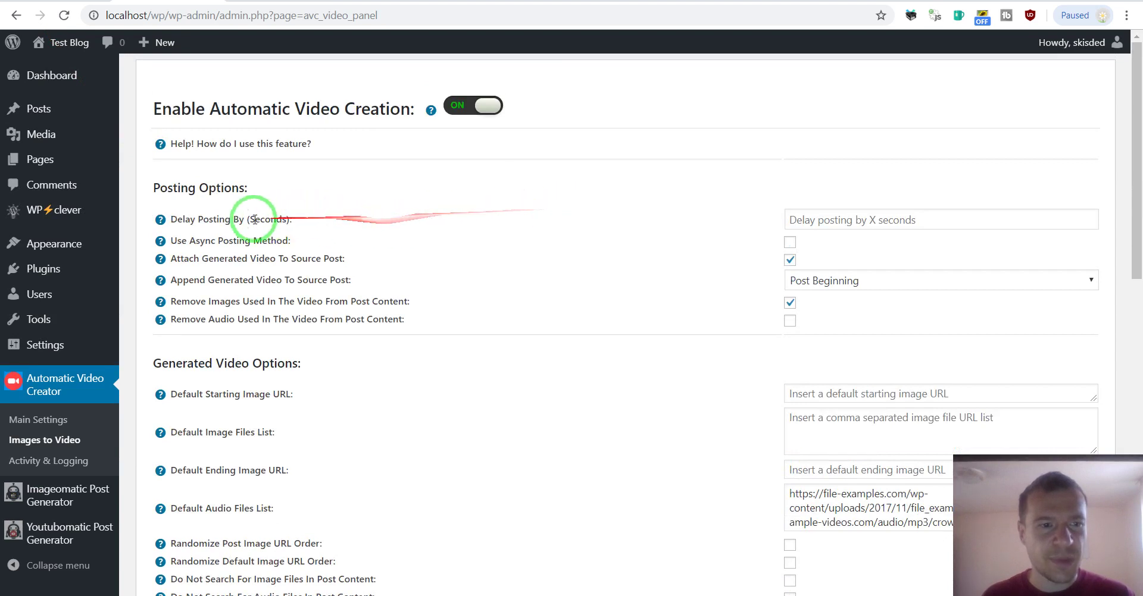
left_click_drag(183, 220, 240, 221)
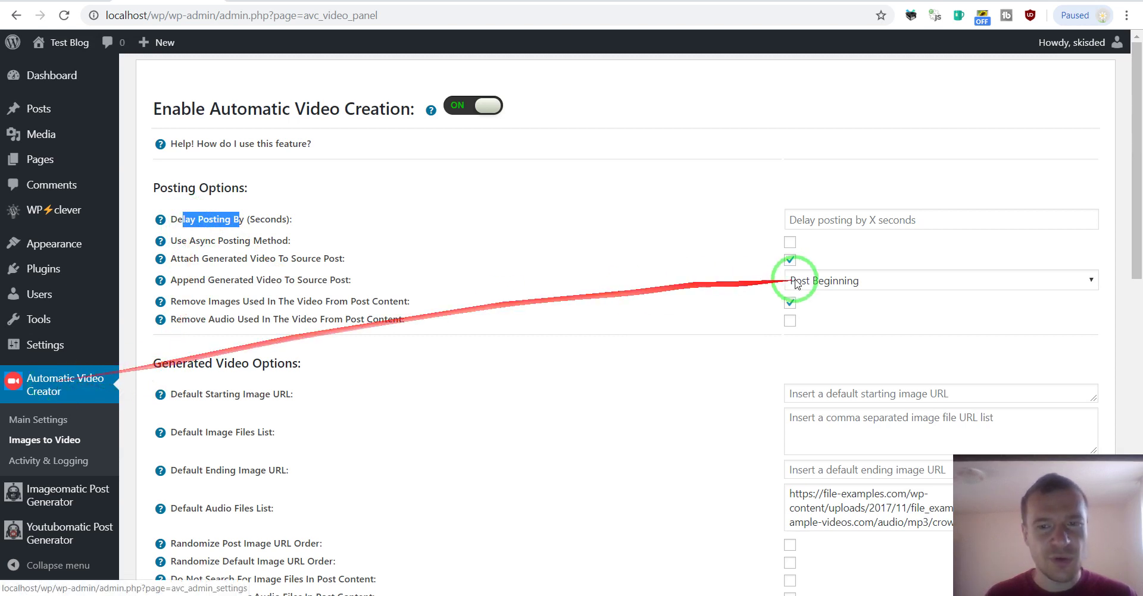
left_click(816, 220)
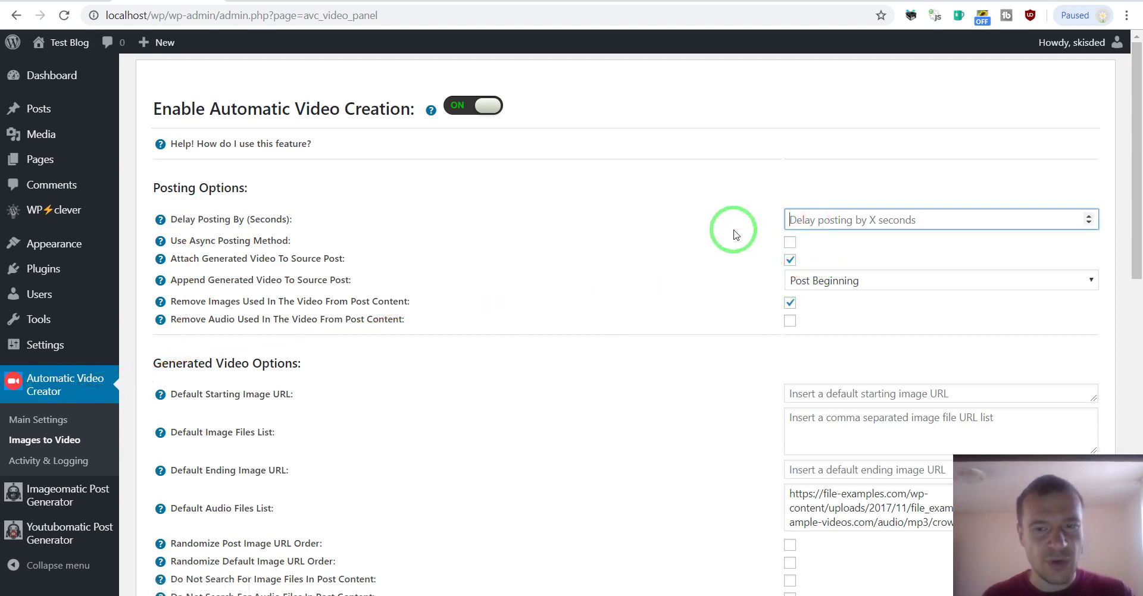
type("1")
mouse_move(55, 539)
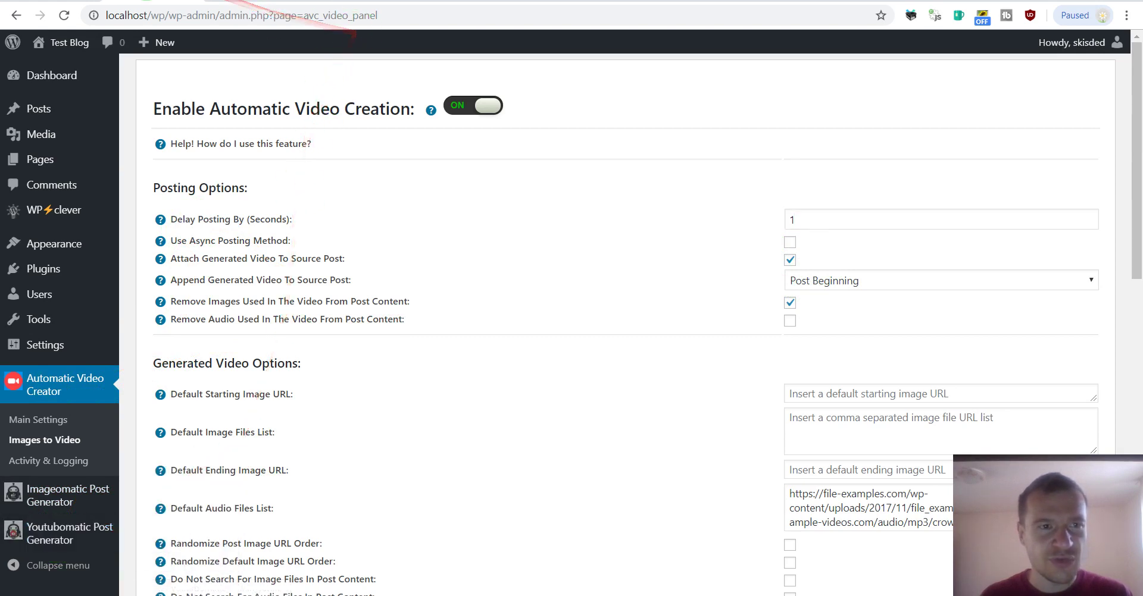
left_click(250, 2)
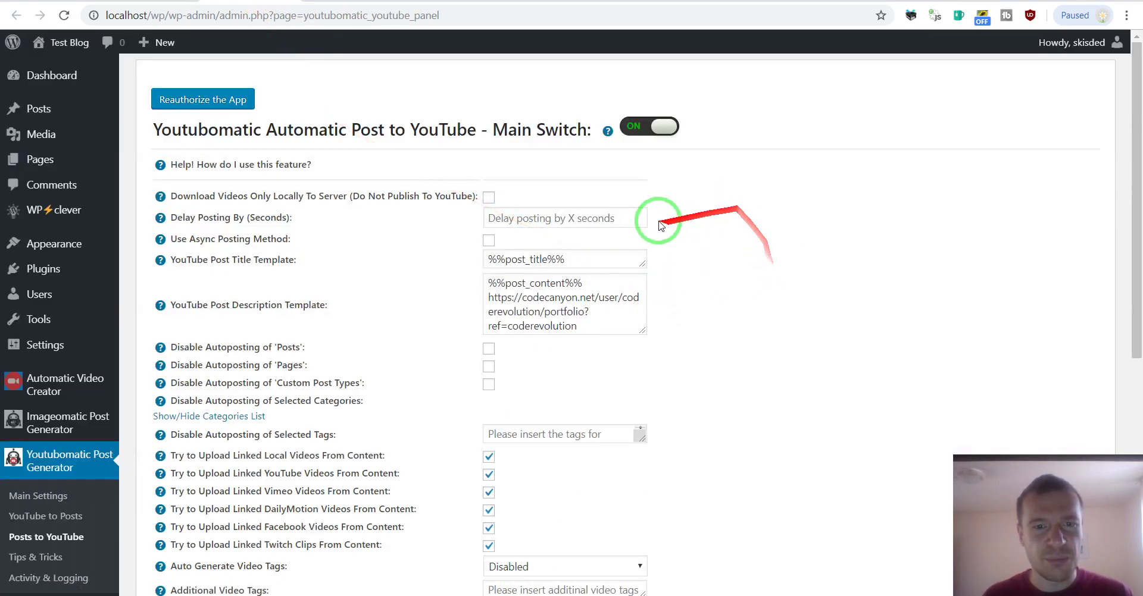
- Set Youtubomatic's Delay Posting By field to 180 seconds, leaving async posting unchecked
left_click(517, 216)
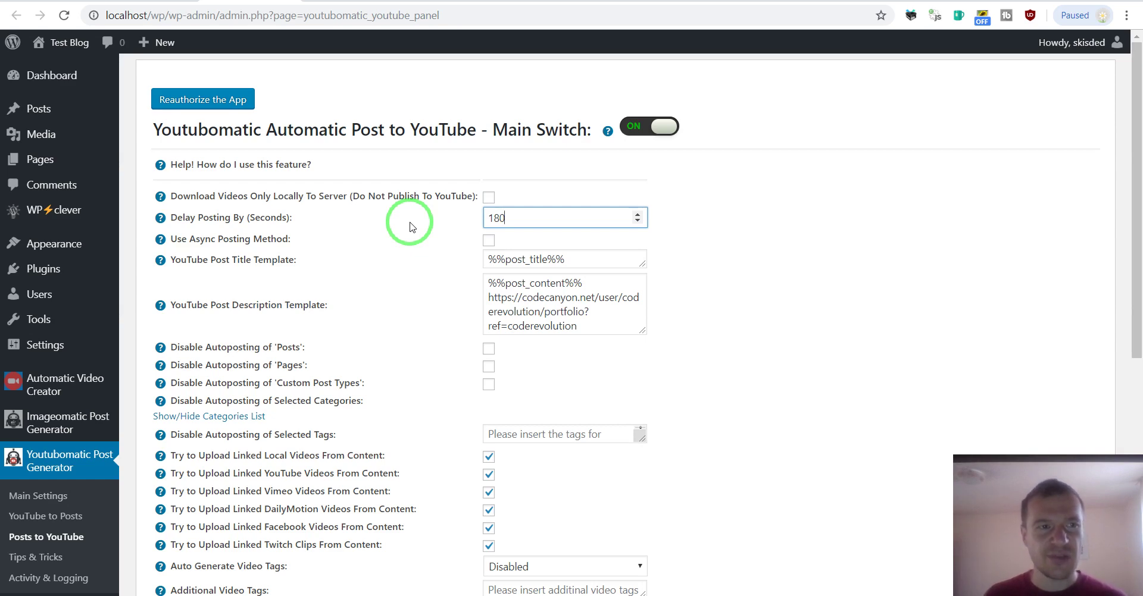
- Back on Images to Video settings, edit the Delay Posting By value from 1 to 5 seconds
left_click(262, 2)
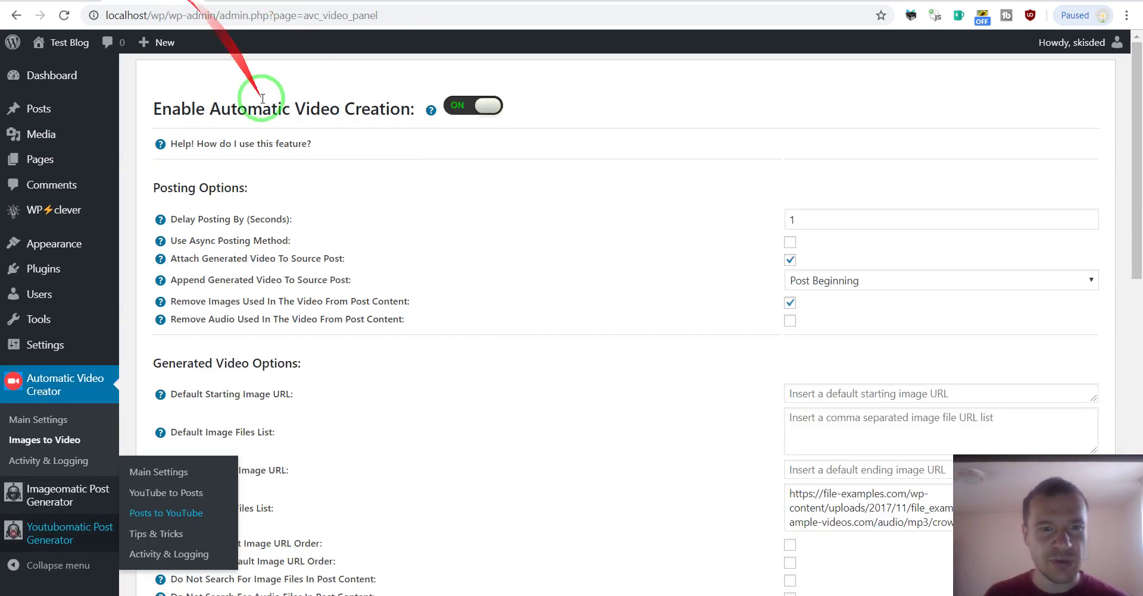
left_click(793, 220)
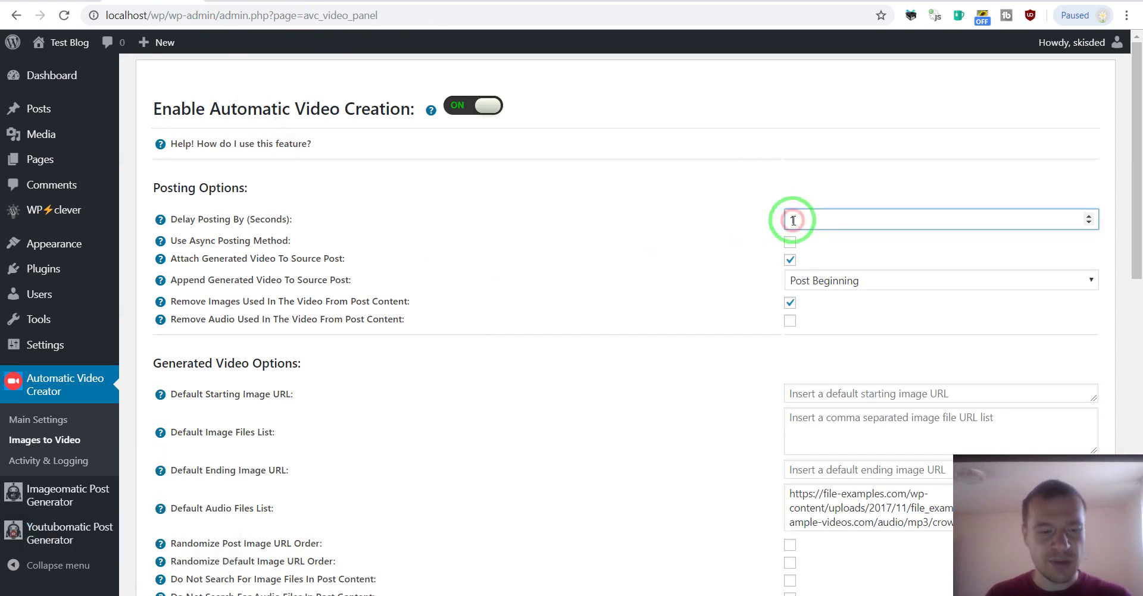